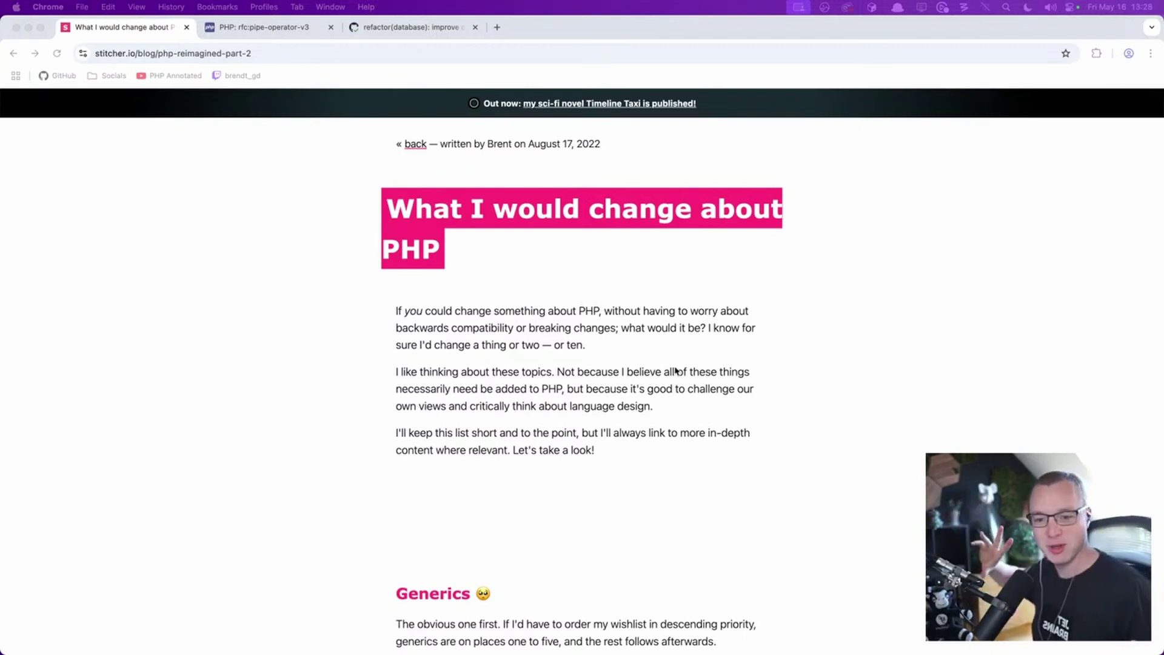
- Read the blog post's sections on generics, runtime type checks and a superset of PHP
{"action": "scroll", "coordinate": [676, 371], "scroll_direction": "down", "scroll_amount": 5}
{"action": "double_click", "coordinate": [425, 333]}
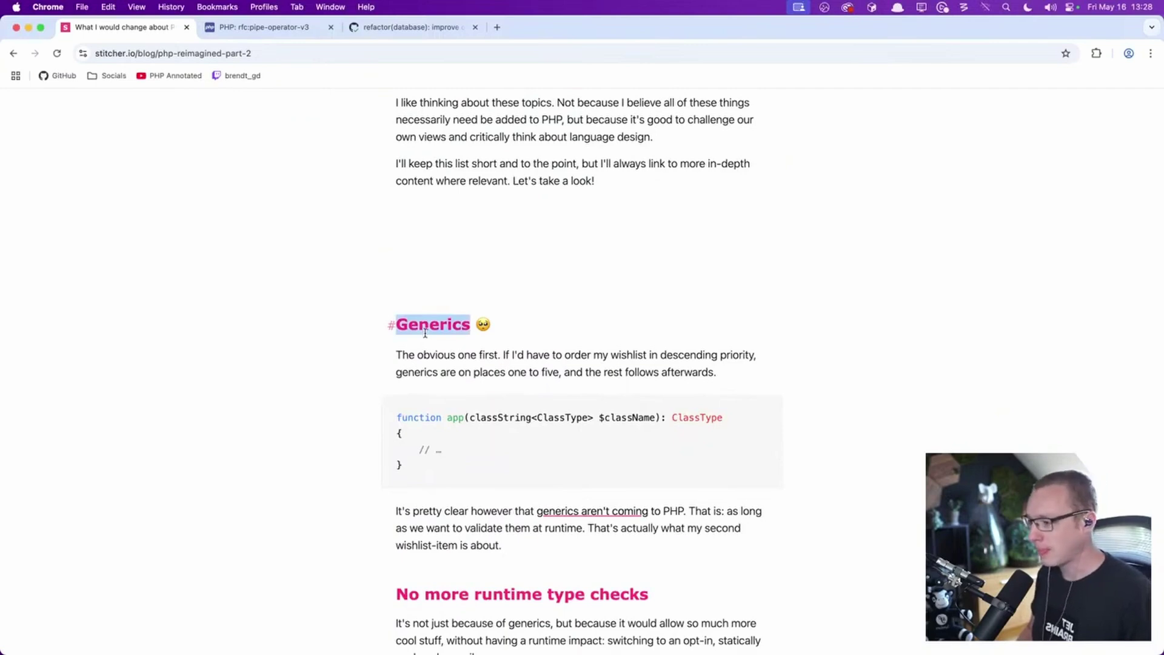
{"action": "left_click", "coordinate": [567, 366]}
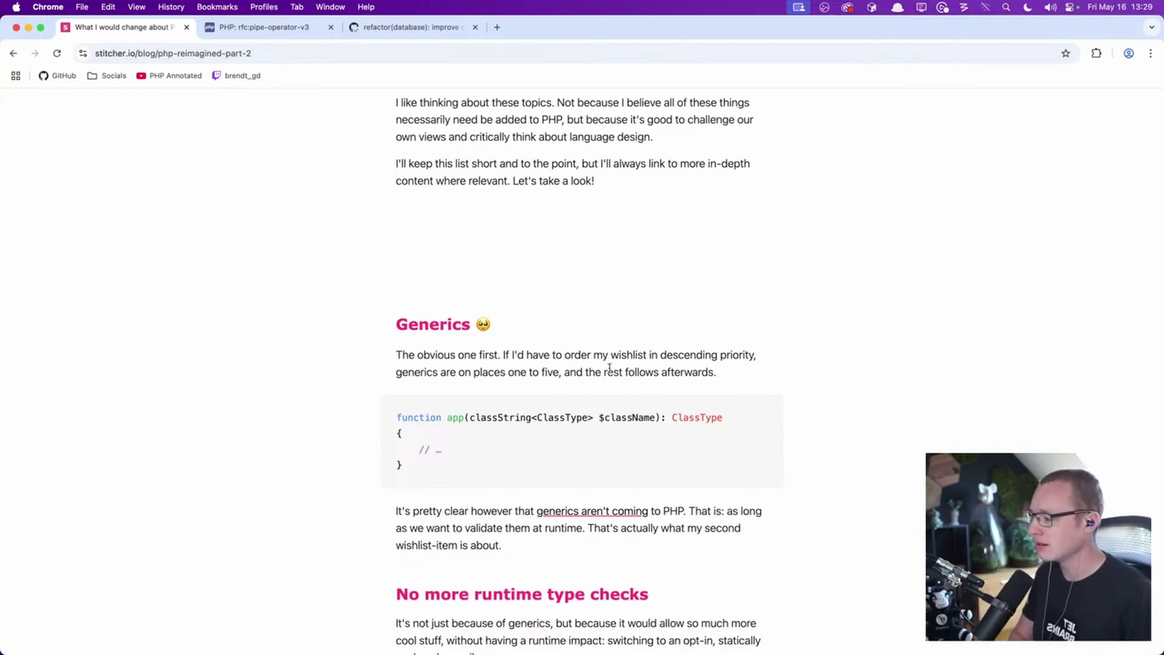
{"action": "scroll", "coordinate": [567, 366], "scroll_direction": "down", "scroll_amount": 9}
{"action": "left_click_drag", "start_coordinate": [573, 255], "coordinate": [573, 238]}
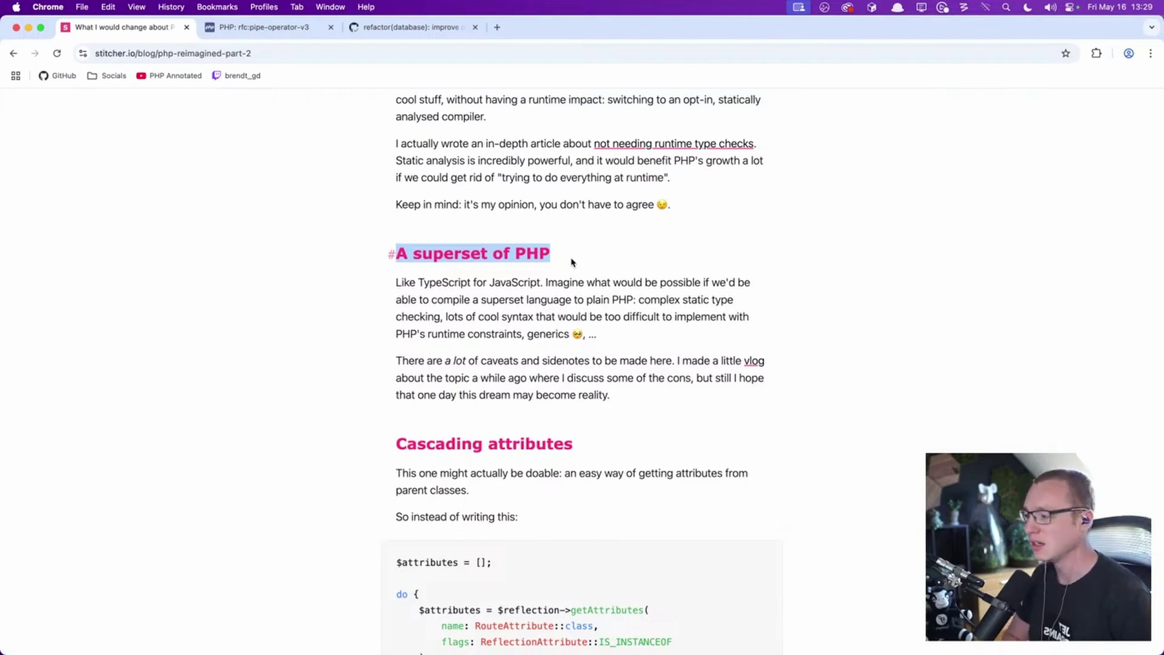
{"action": "scroll", "coordinate": [572, 262], "scroll_direction": "up", "scroll_amount": 10}
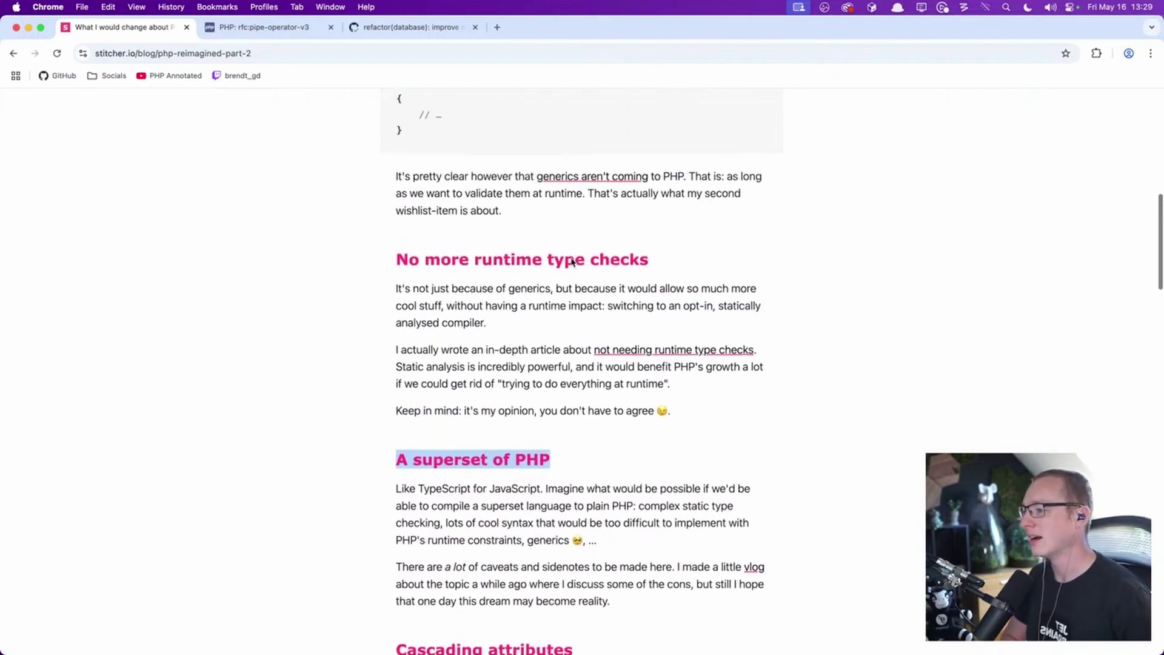
{"action": "scroll", "coordinate": [623, 355], "scroll_direction": "down", "scroll_amount": 9}
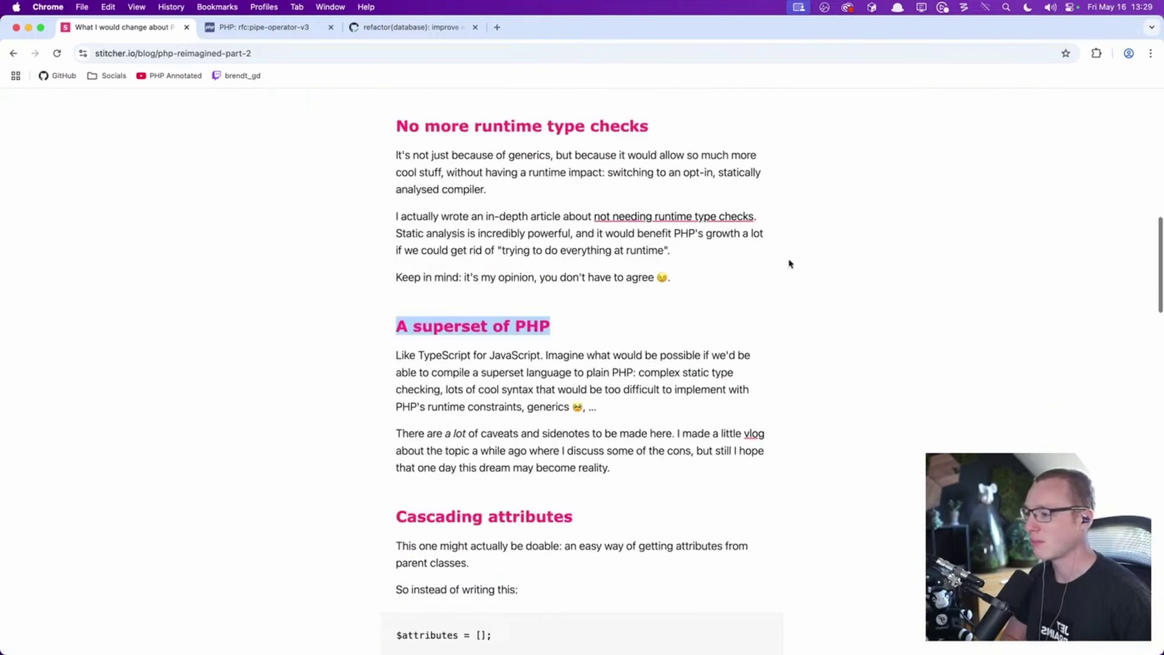
{"action": "scroll", "coordinate": [759, 262], "scroll_direction": "down", "scroll_amount": 1}
{"action": "scroll", "coordinate": [803, 355], "scroll_direction": "down", "scroll_amount": 3}
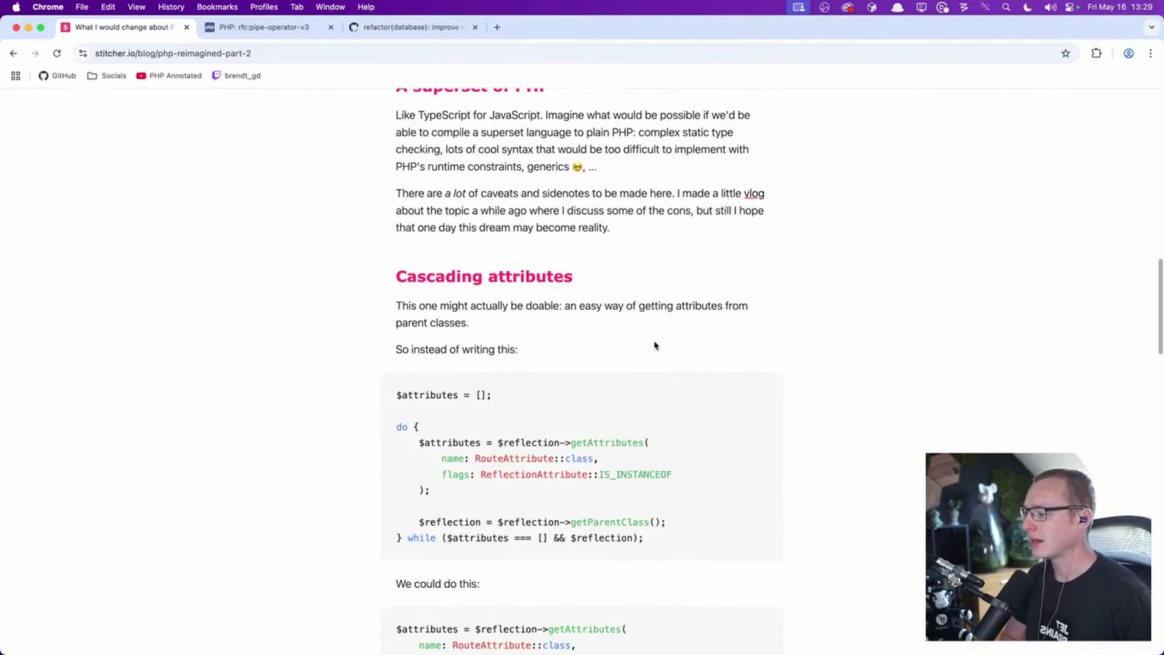
- Examine the blog post's cascading attributes and scalar objects sections, highlighting the CASCADE flag and new String code examples
{"action": "left_click_drag", "start_coordinate": [655, 343], "coordinate": [602, 374]}
{"action": "scroll", "coordinate": [606, 361], "scroll_direction": "up", "scroll_amount": 1}
{"action": "left_click", "coordinate": [606, 356]}
{"action": "scroll", "coordinate": [693, 346], "scroll_direction": "down", "scroll_amount": 4}
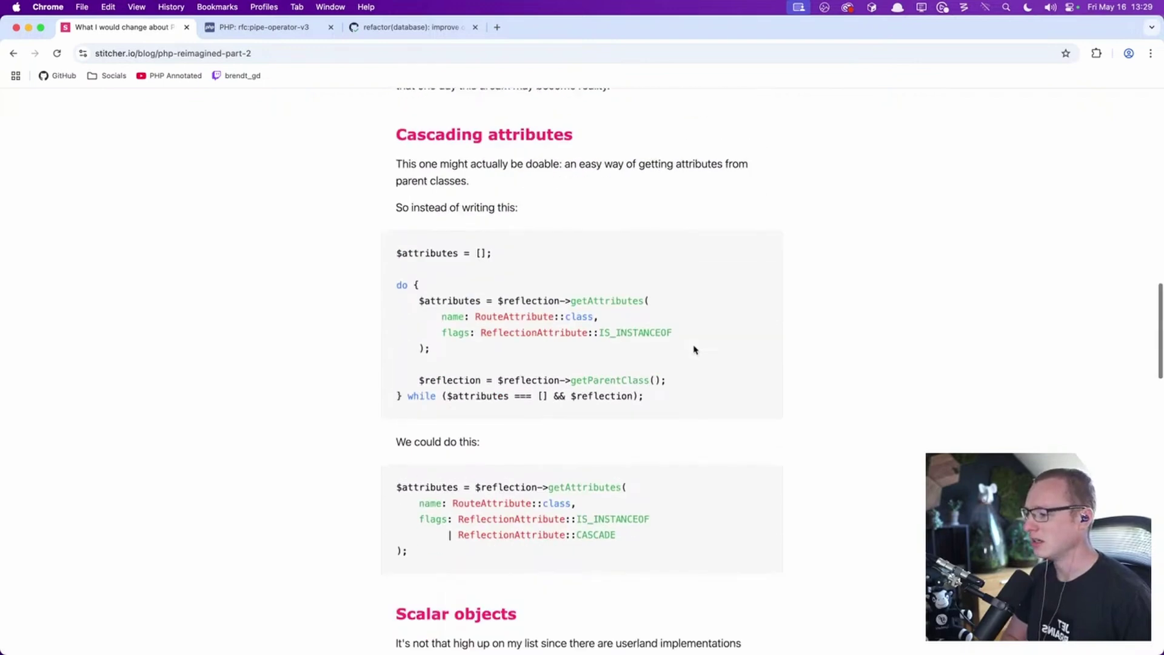
{"action": "left_click_drag", "start_coordinate": [617, 445], "coordinate": [657, 408]}
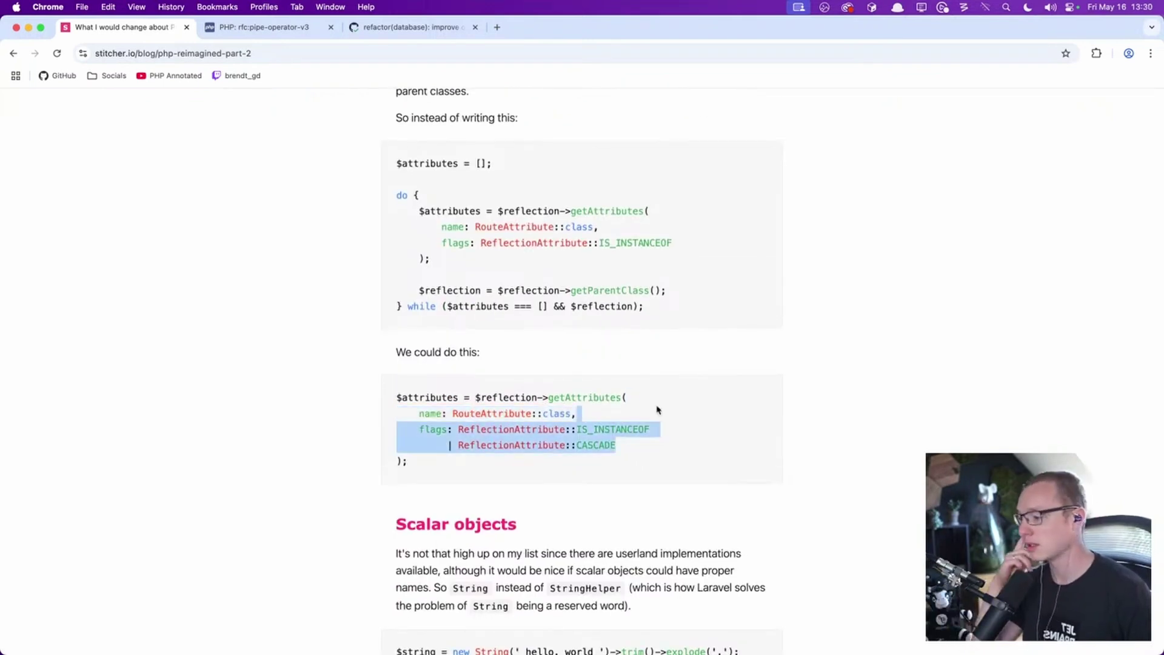
{"action": "left_click", "coordinate": [658, 401]}
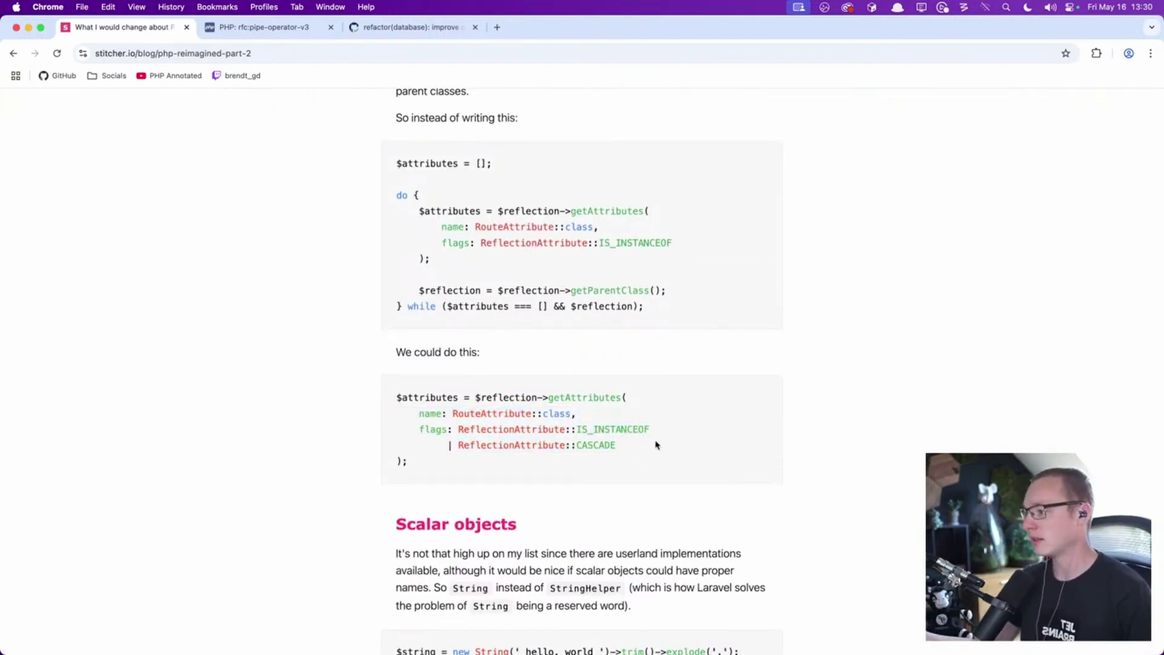
{"action": "scroll", "coordinate": [655, 444], "scroll_direction": "down", "scroll_amount": 5}
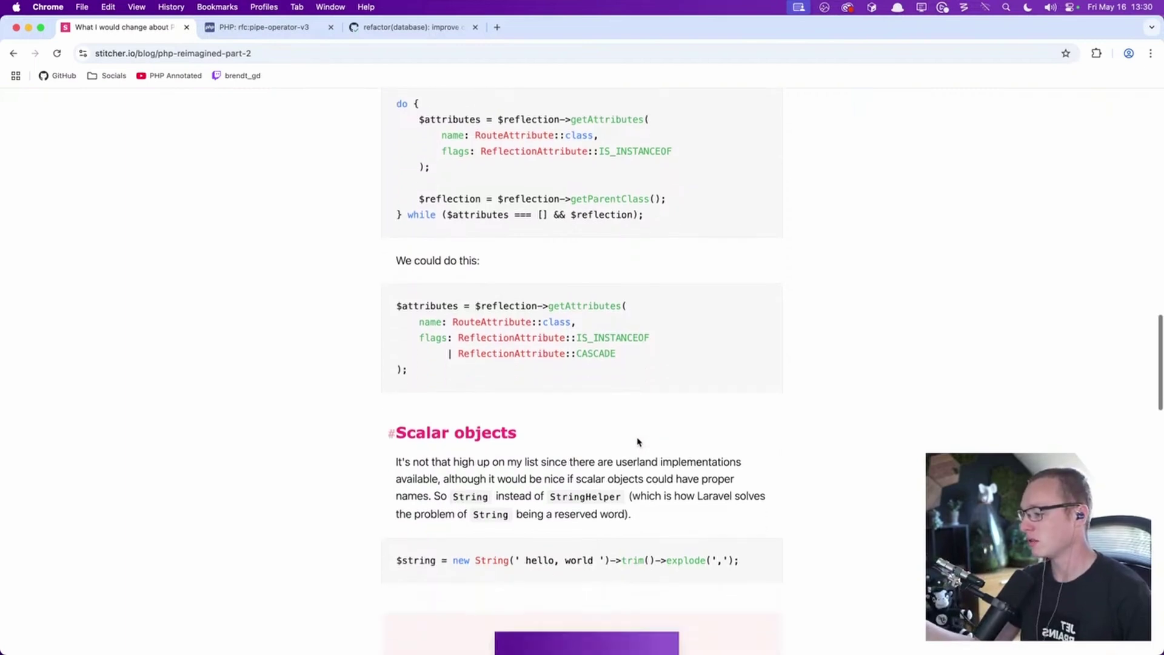
{"action": "left_click_drag", "start_coordinate": [314, 313], "coordinate": [657, 276]}
{"action": "left_click", "coordinate": [704, 335]}
{"action": "left_click_drag", "start_coordinate": [741, 403], "coordinate": [297, 428]}
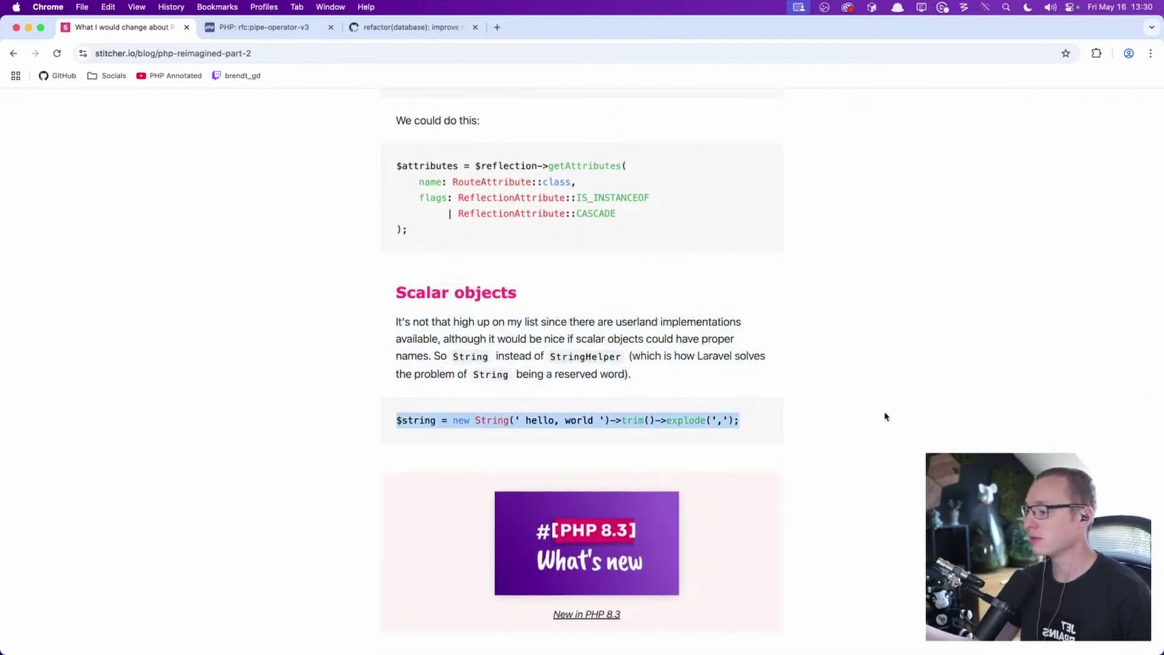
- Examine the blog post's pipe operator section, highlighting the "Hello World" pipe code example
{"action": "scroll", "coordinate": [883, 416], "scroll_direction": "down", "scroll_amount": 8}
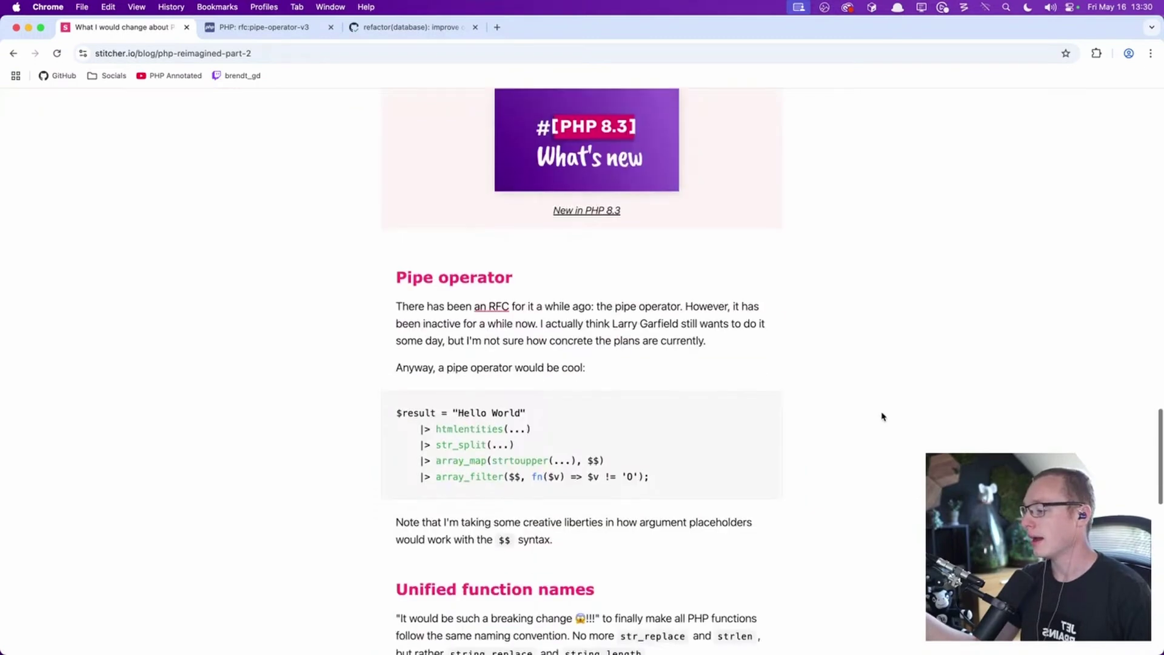
{"action": "scroll", "coordinate": [846, 411], "scroll_direction": "down", "scroll_amount": 2}
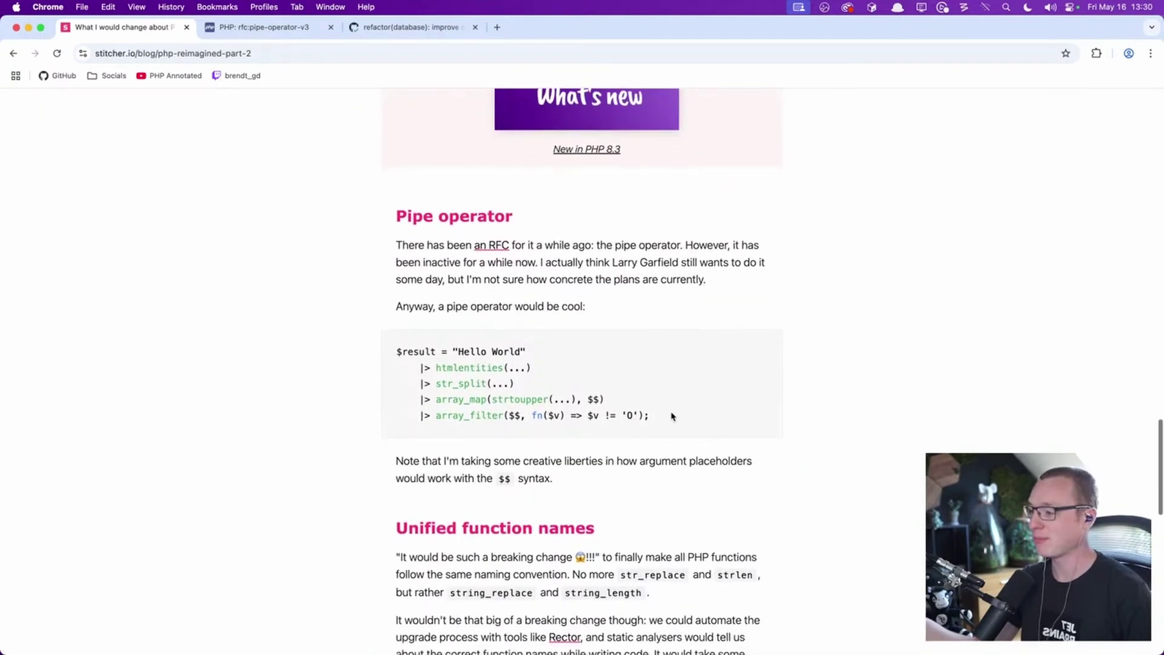
{"action": "left_click_drag", "start_coordinate": [670, 414], "coordinate": [267, 335]}
{"action": "left_click_drag", "start_coordinate": [344, 343], "coordinate": [765, 419]}
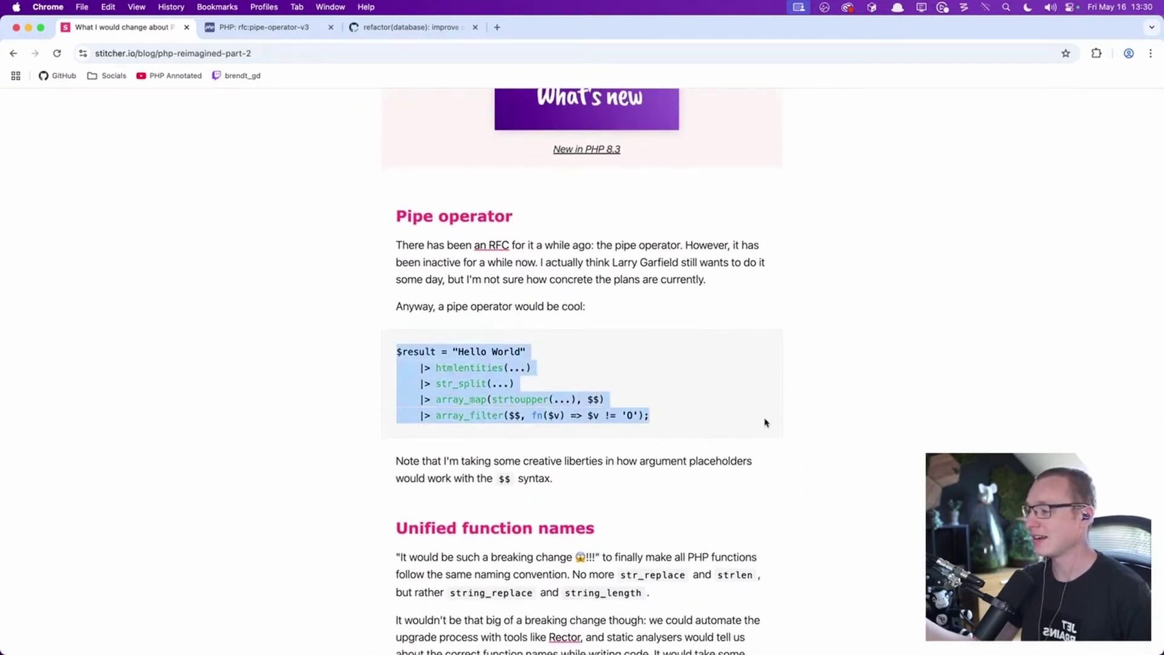
{"action": "left_click", "coordinate": [765, 418]}
{"action": "mouse_move", "coordinate": [746, 368]}
{"action": "left_mouse_down"}
{"action": "mouse_move", "coordinate": [746, 417]}
{"action": "mouse_move", "coordinate": [714, 397]}
{"action": "mouse_move", "coordinate": [727, 371]}
{"action": "left_mouse_up"}
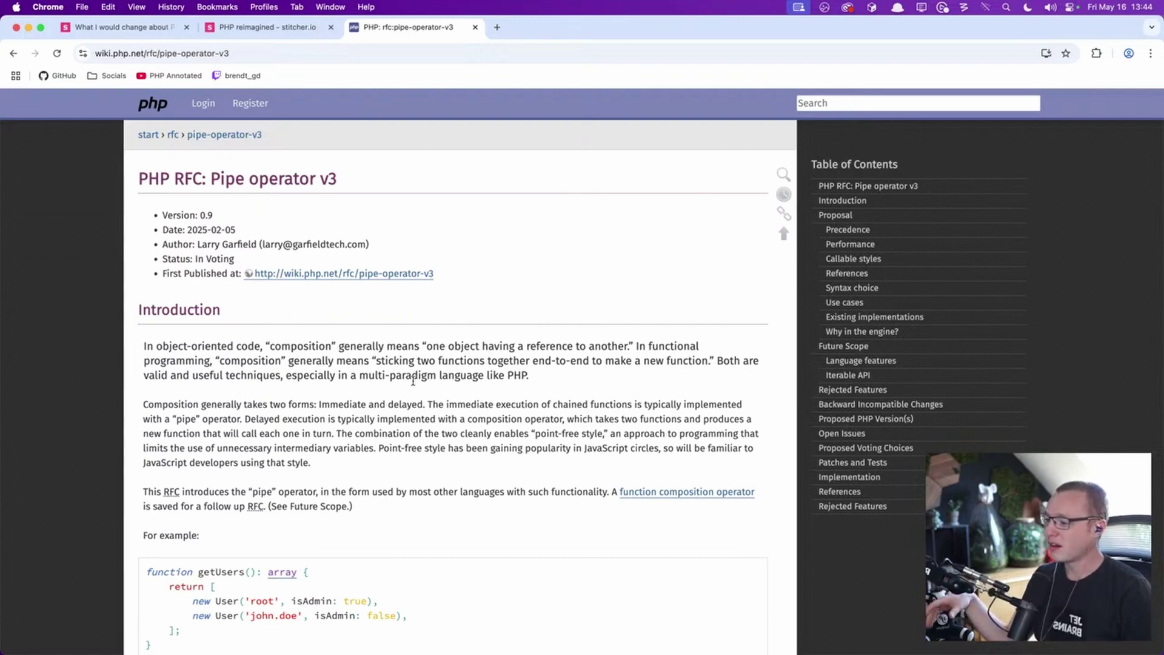
- Read the opening paragraph of the Pipe operator v3 RFC introduction, highlighting the object-oriented and functional meanings of composition
{"action": "scroll", "coordinate": [413, 381], "scroll_direction": "down", "scroll_amount": 4}
{"action": "scroll", "coordinate": [412, 381], "scroll_direction": "up", "scroll_amount": 3}
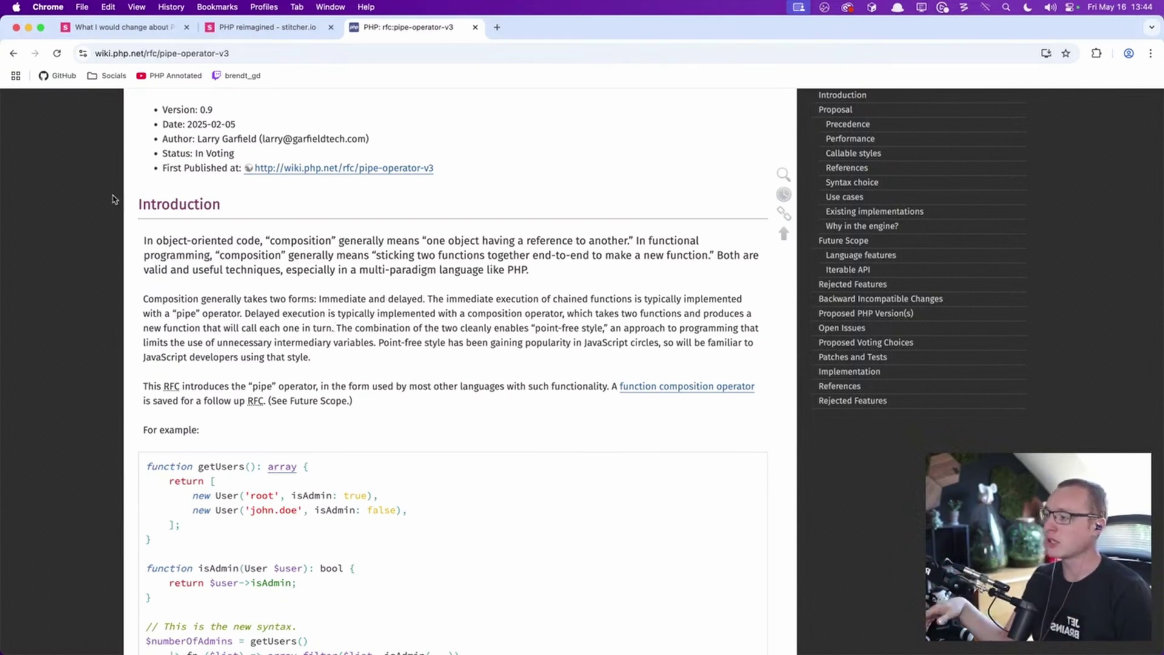
{"action": "left_click_drag", "start_coordinate": [145, 241], "coordinate": [233, 241]}
{"action": "double_click", "coordinate": [296, 240]}
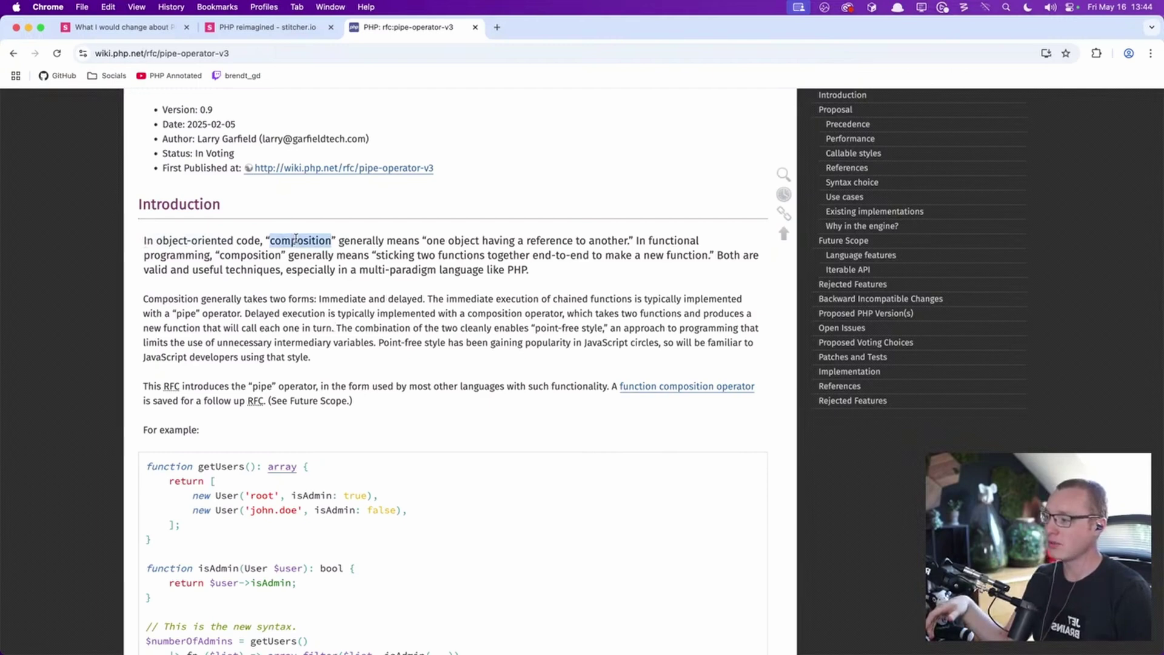
{"action": "left_click_drag", "start_coordinate": [421, 241], "coordinate": [232, 260]}
{"action": "left_click", "coordinate": [638, 244]}
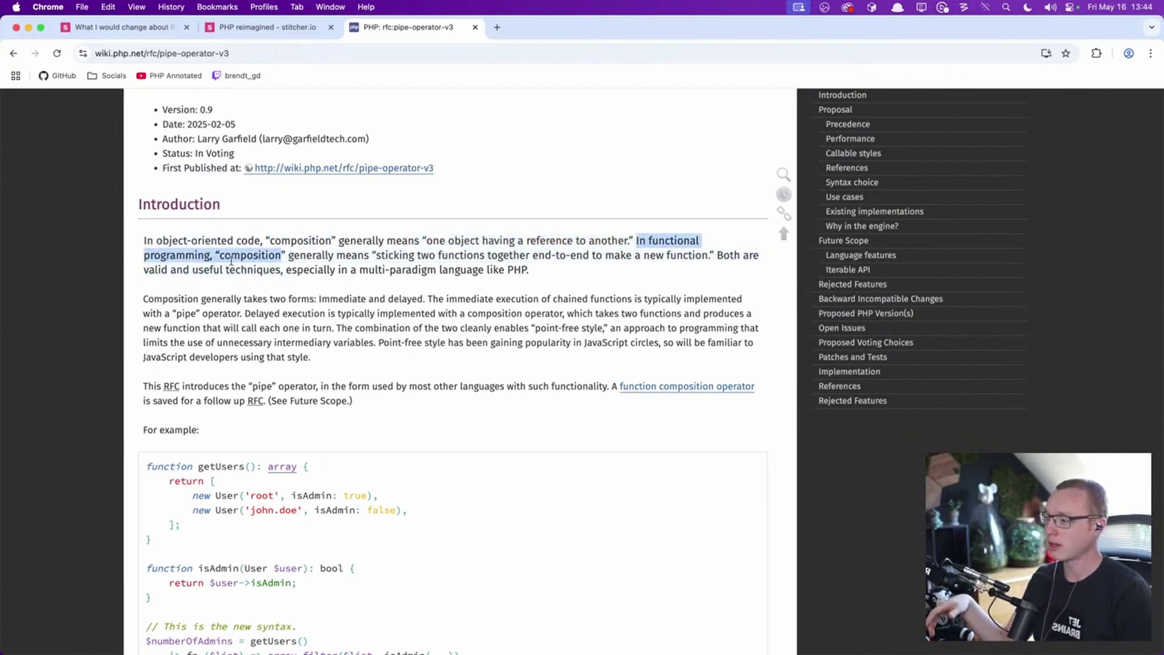
{"action": "left_click", "coordinate": [255, 256]}
{"action": "left_click_drag", "start_coordinate": [376, 255], "coordinate": [559, 255]}
{"action": "left_click_drag", "start_coordinate": [708, 256], "coordinate": [405, 247]}
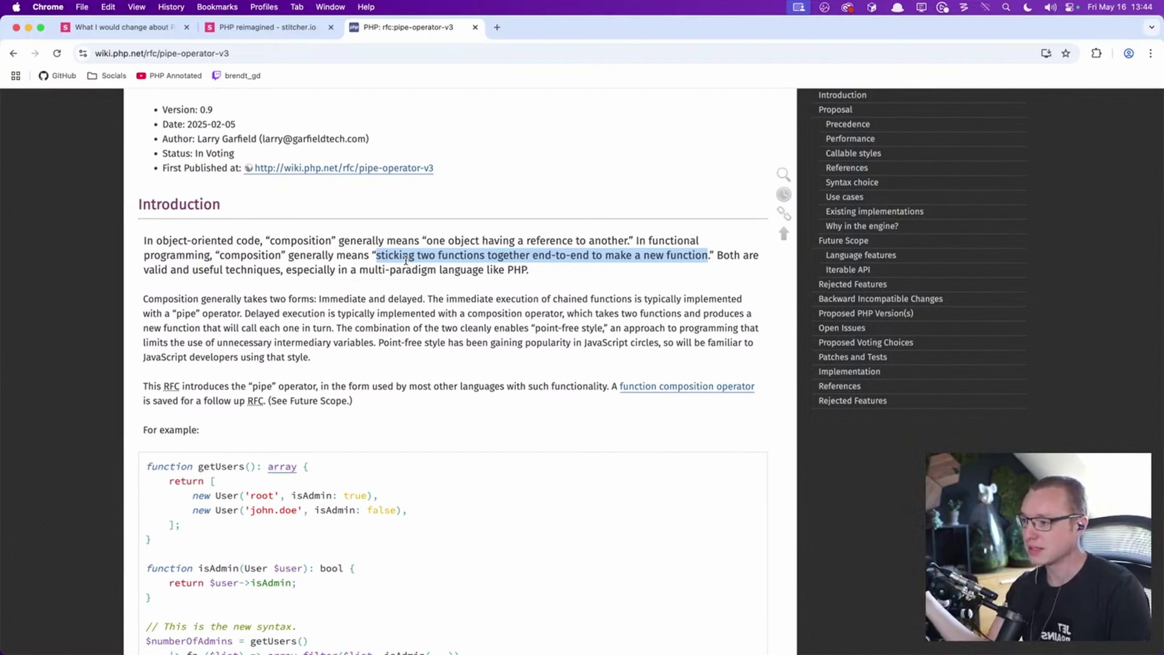
{"action": "left_click_drag", "start_coordinate": [406, 261], "coordinate": [546, 274]}
{"action": "left_click", "coordinate": [625, 274]}
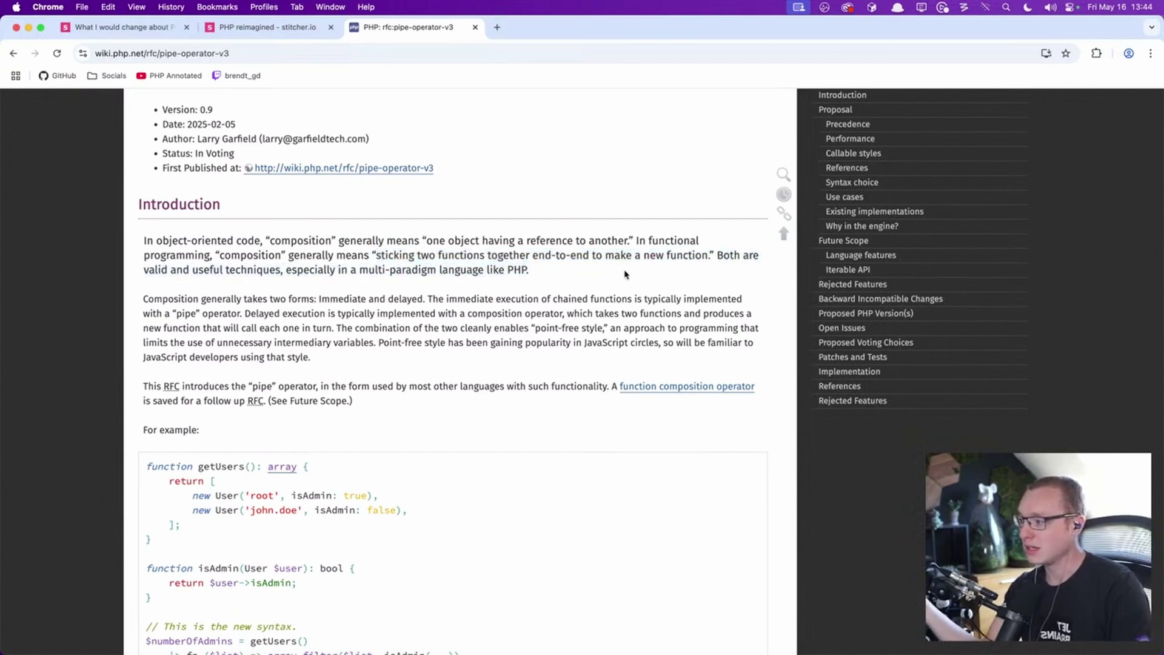
{"action": "left_click_drag", "start_coordinate": [625, 274], "coordinate": [242, 258]}
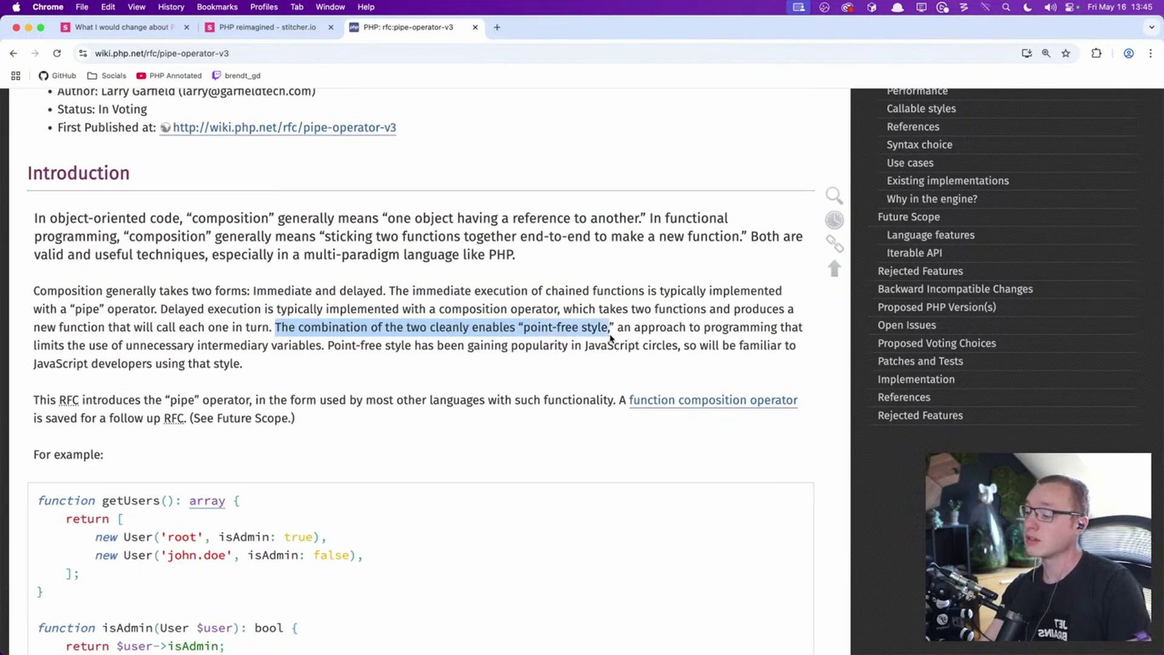
- Read the RFC paragraphs on immediate and delayed composition and on introducing the pipe operator, highlighting their text
{"action": "left_click_drag", "start_coordinate": [613, 330], "coordinate": [71, 297]}
{"action": "double_click", "coordinate": [612, 330]}
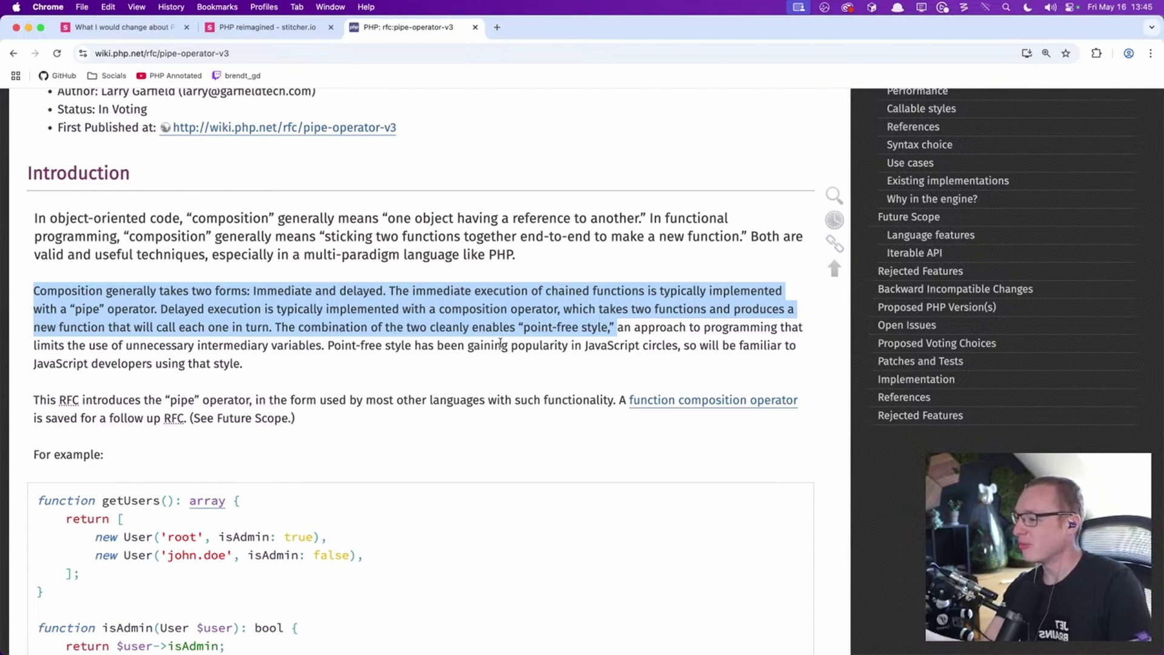
{"action": "left_click", "coordinate": [629, 332]}
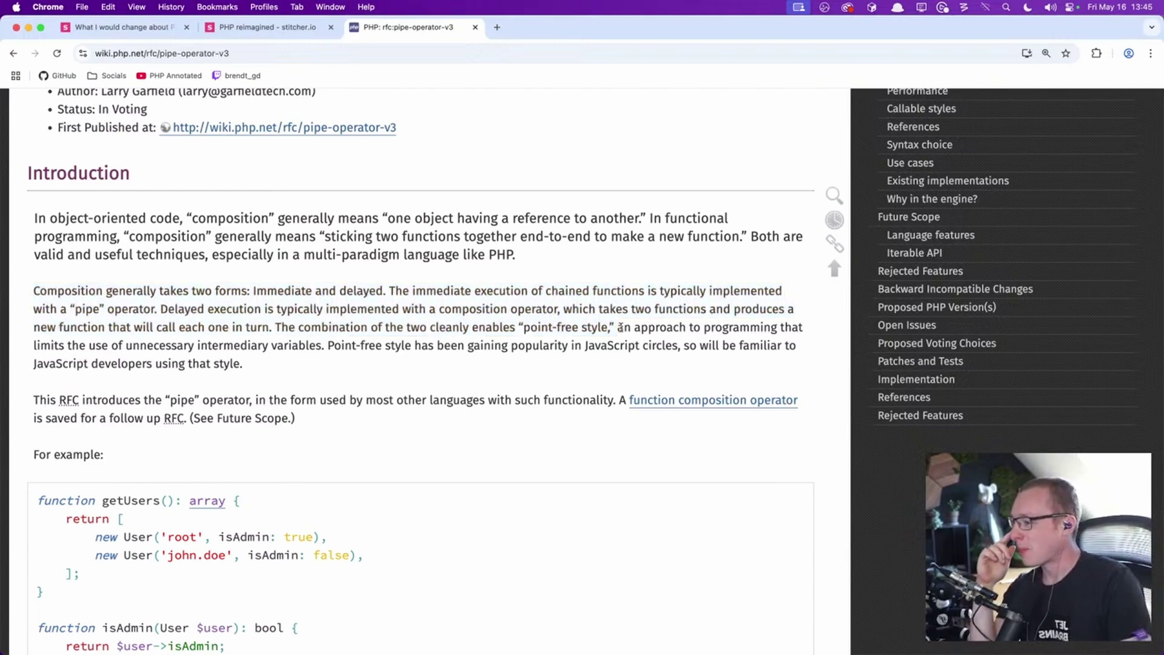
{"action": "scroll", "coordinate": [34, 261], "scroll_direction": "down", "scroll_amount": 3}
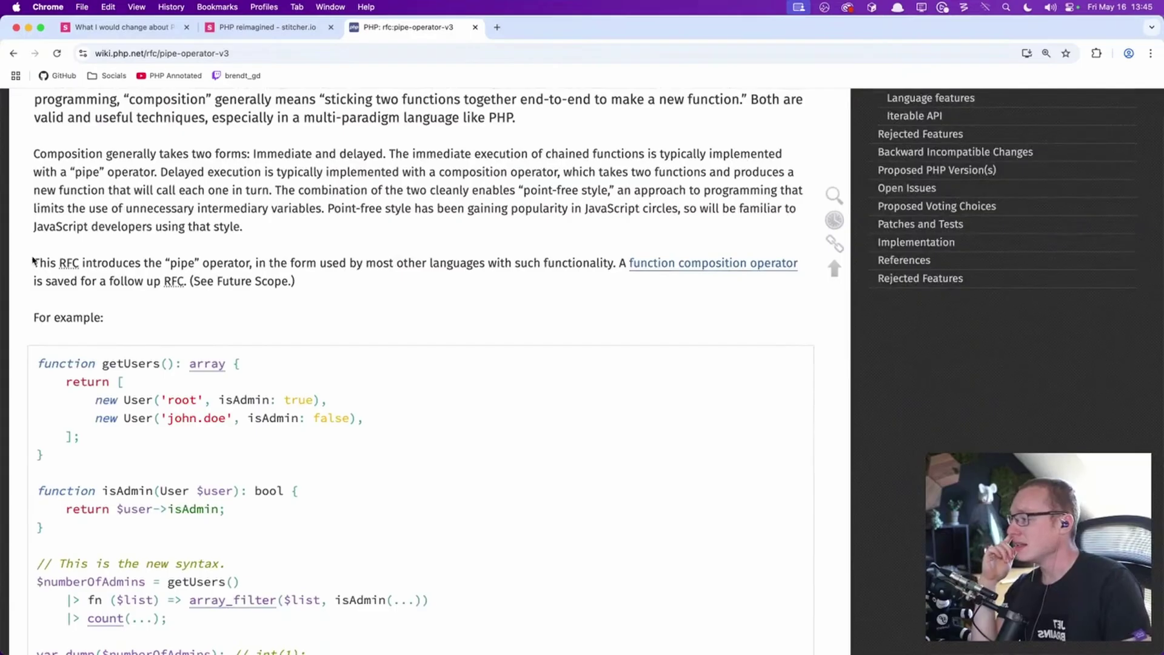
{"action": "left_click_drag", "start_coordinate": [33, 261], "coordinate": [340, 290]}
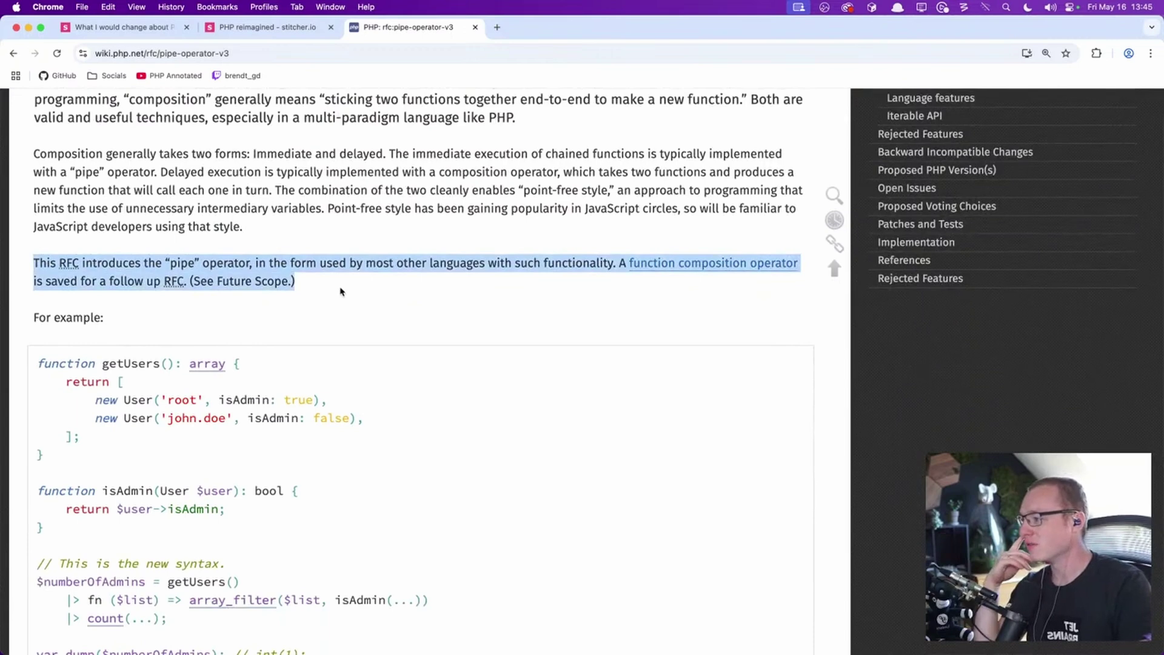
{"action": "left_click", "coordinate": [341, 289]}
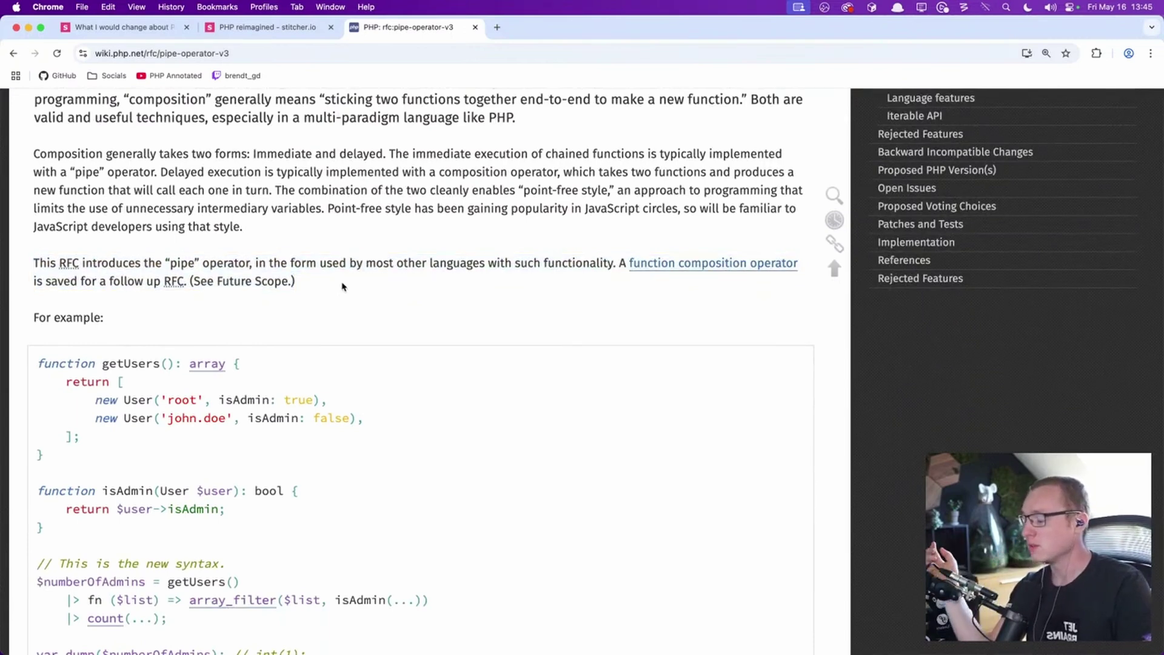
- Examine the RFC's getUsers example, highlighting the count(...) call and the end of the getUsers() line in the new syntax
{"action": "scroll", "coordinate": [667, 258], "scroll_direction": "down", "scroll_amount": 3}
{"action": "left_click_drag", "start_coordinate": [36, 234], "coordinate": [307, 231]}
{"action": "left_click", "coordinate": [410, 369]}
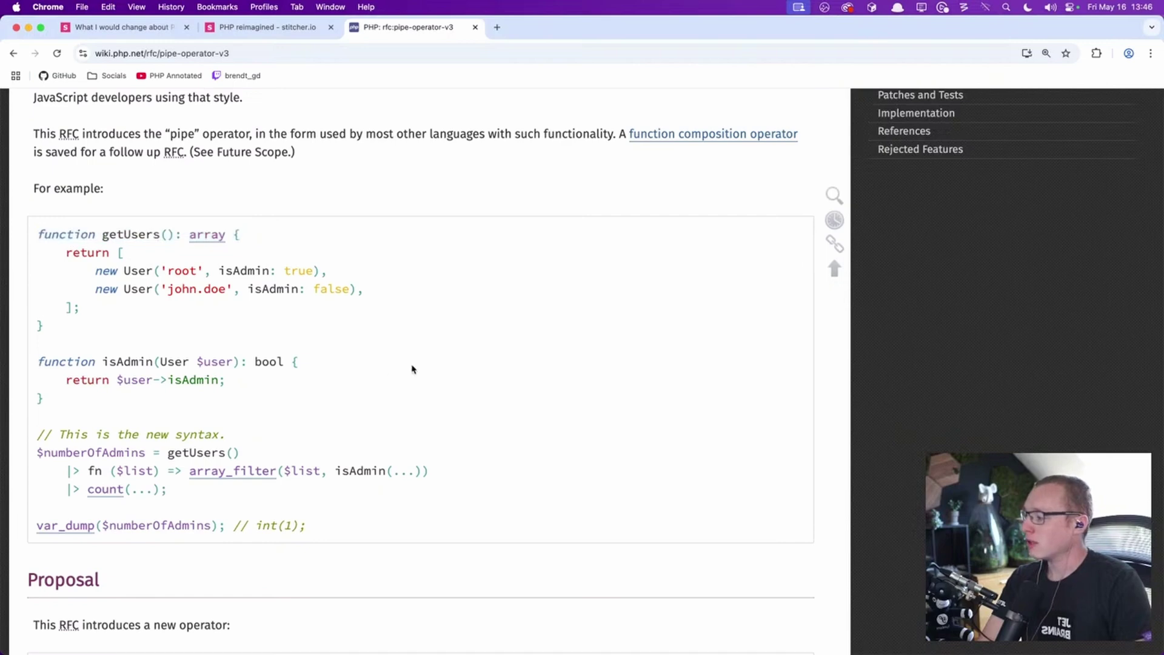
{"action": "left_click_drag", "start_coordinate": [176, 490], "coordinate": [88, 497]}
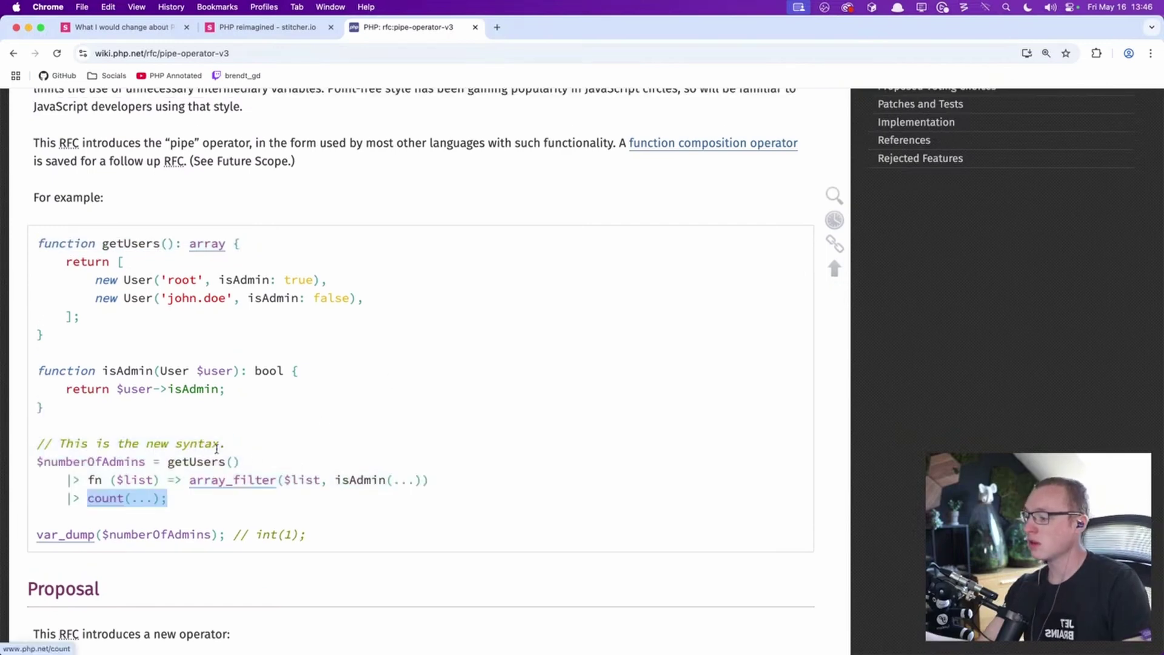
{"action": "left_click", "coordinate": [473, 467]}
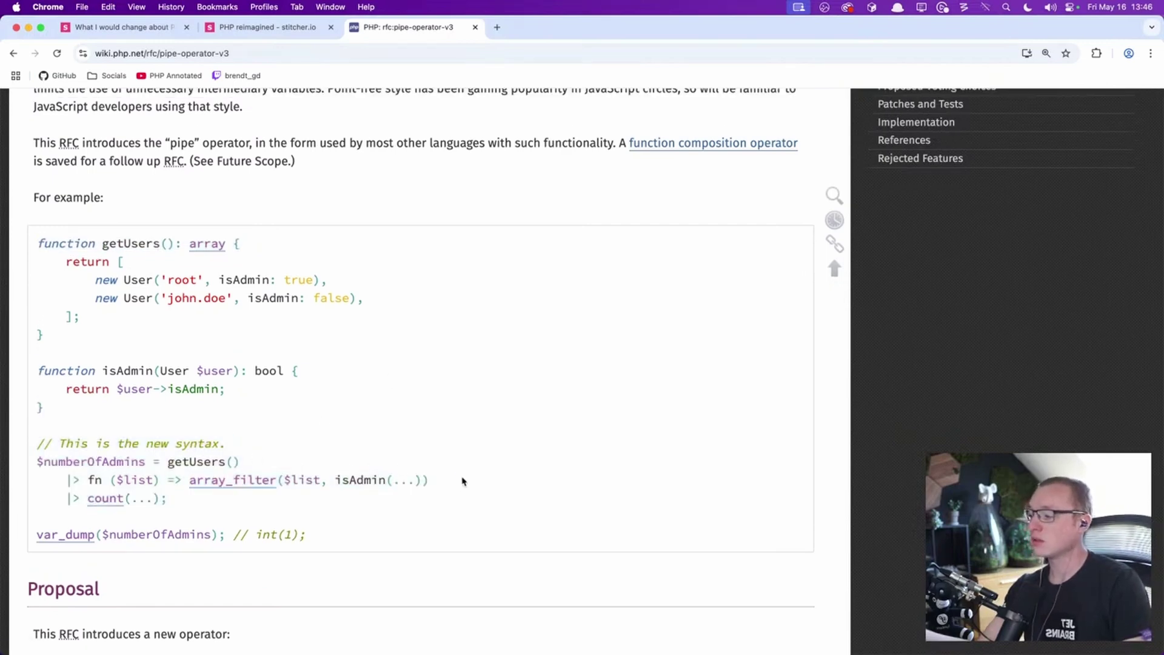
{"action": "left_click_drag", "start_coordinate": [241, 461], "coordinate": [283, 463]}
{"action": "left_click", "coordinate": [284, 463]}
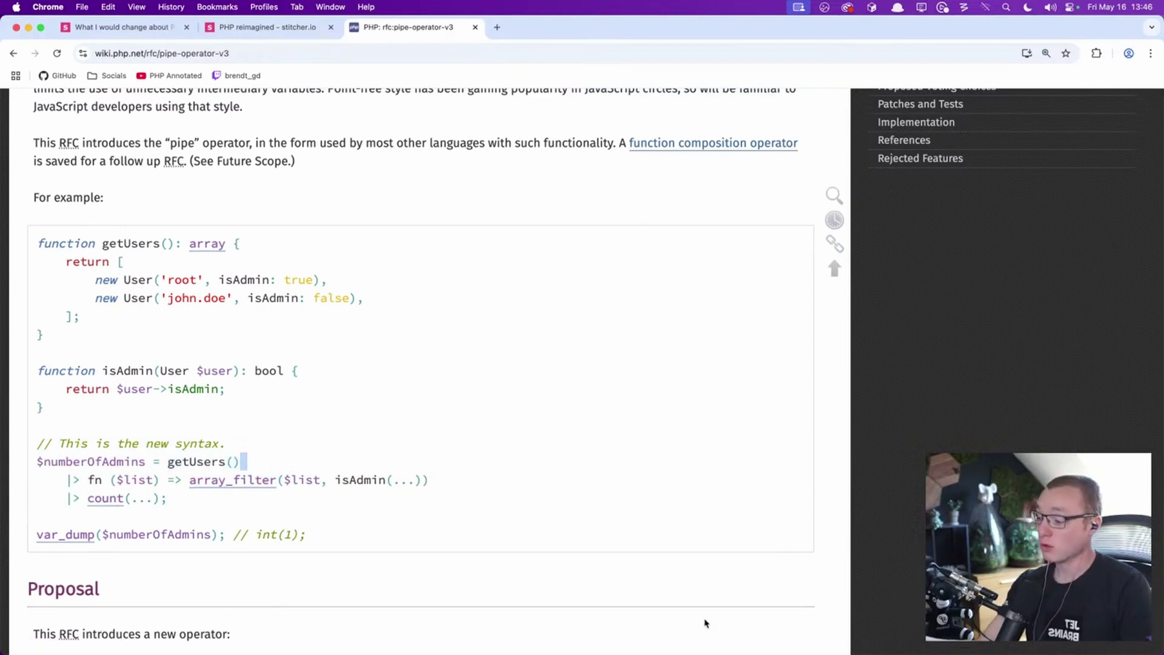
- Switch to PhpStorm and assign $count in scratch_39.php with count(array_filter(getUsers(), fn(User $user) => isAdmin($user)))
{"action": "key", "text": "super+Tab"}
{"action": "type", "text": "$coun"}
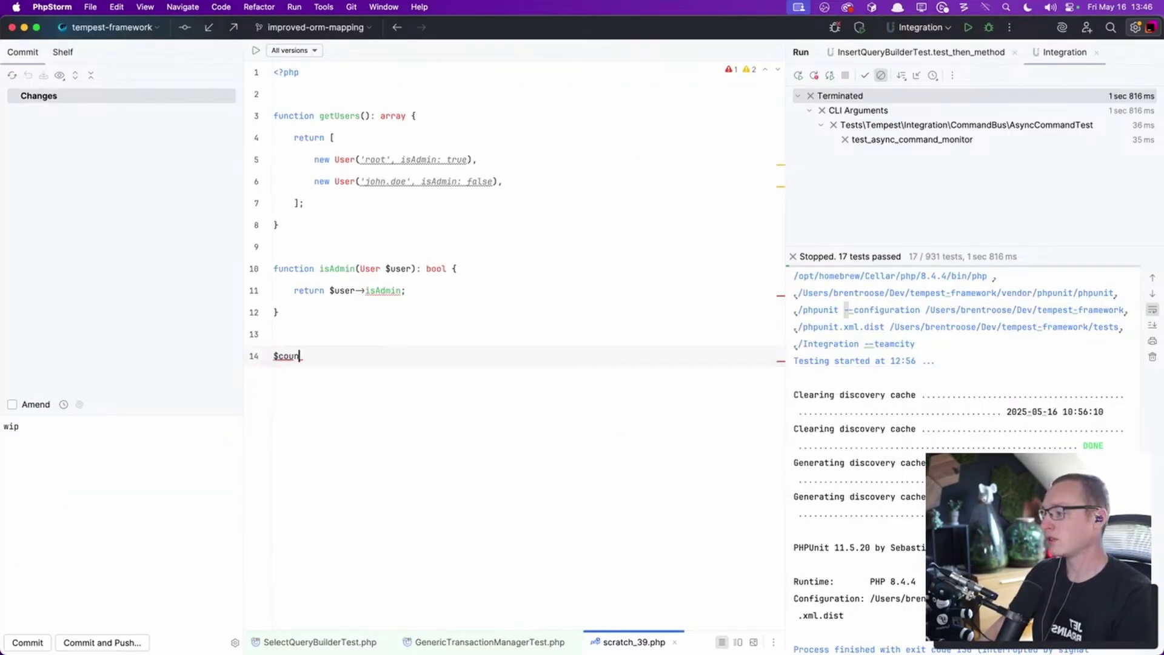
{"action": "type", "text": "t = count("}
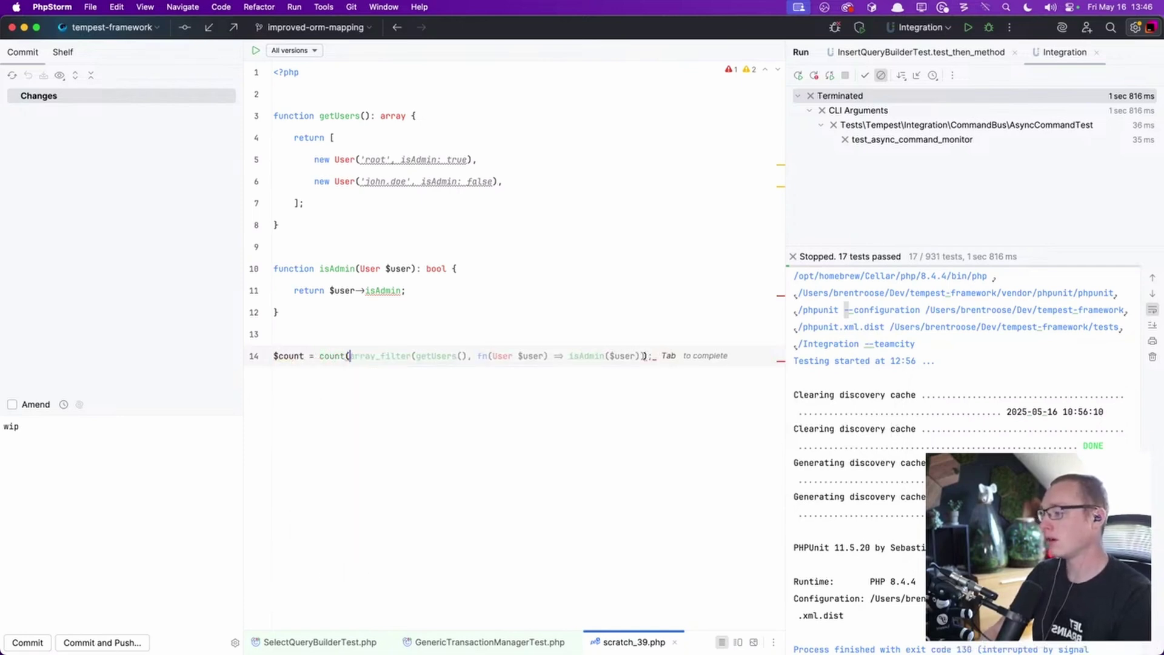
{"action": "key", "text": "Tab"}
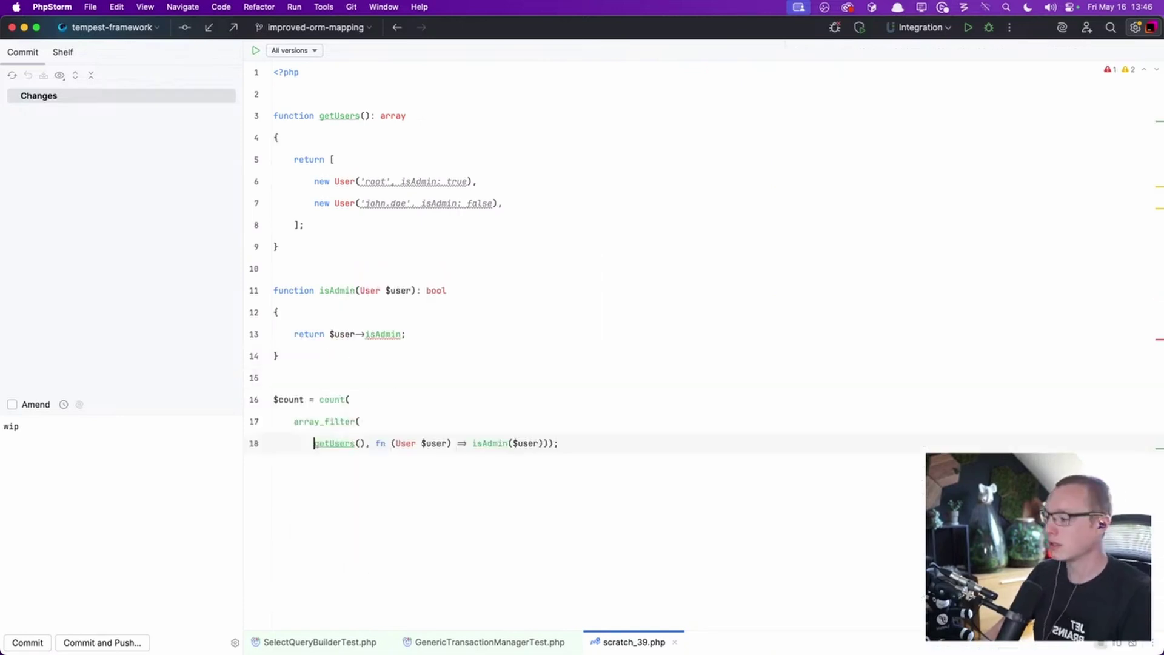
- Put the closing parentheses of array_filter and count on separate lines, reformat the code and highlight the whole $count statement
{"action": "key", "text": "super+Right"}
{"action": "key", "text": "Left"}
{"action": "key", "text": "Left"}
{"action": "key", "text": "Left"}
{"action": "key", "text": "Return"}
{"action": "key", "text": "Right"}
{"action": "key", "text": "Return"}
{"action": "key", "text": "alt+super+l"}
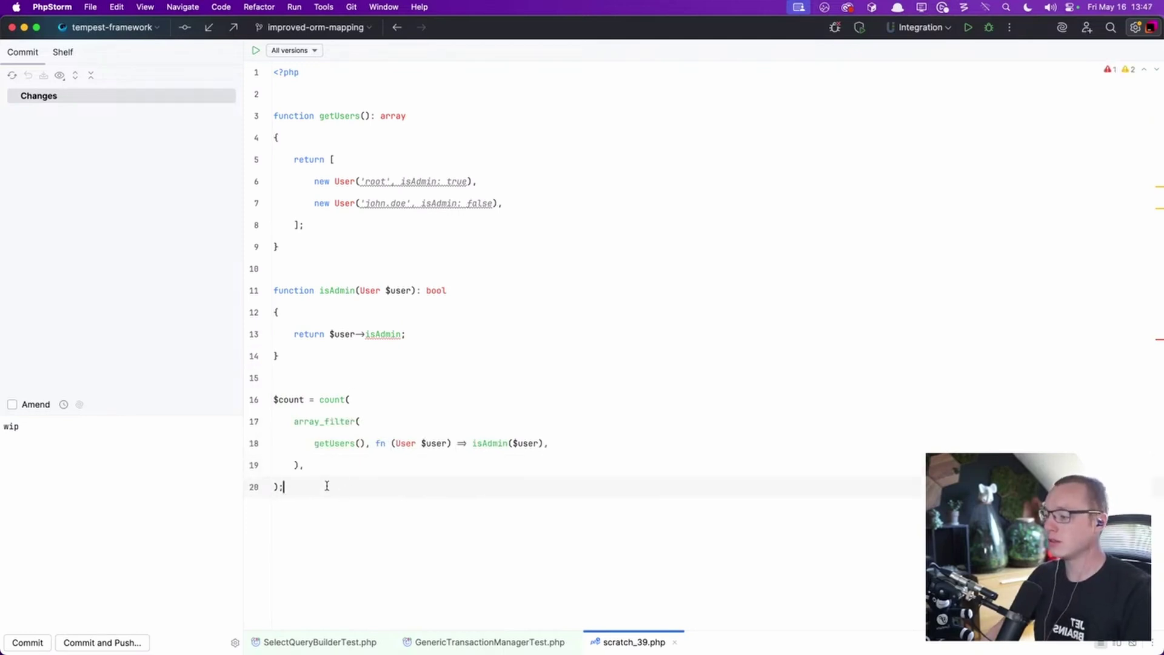
{"action": "left_click_drag", "start_coordinate": [327, 486], "coordinate": [218, 398]}
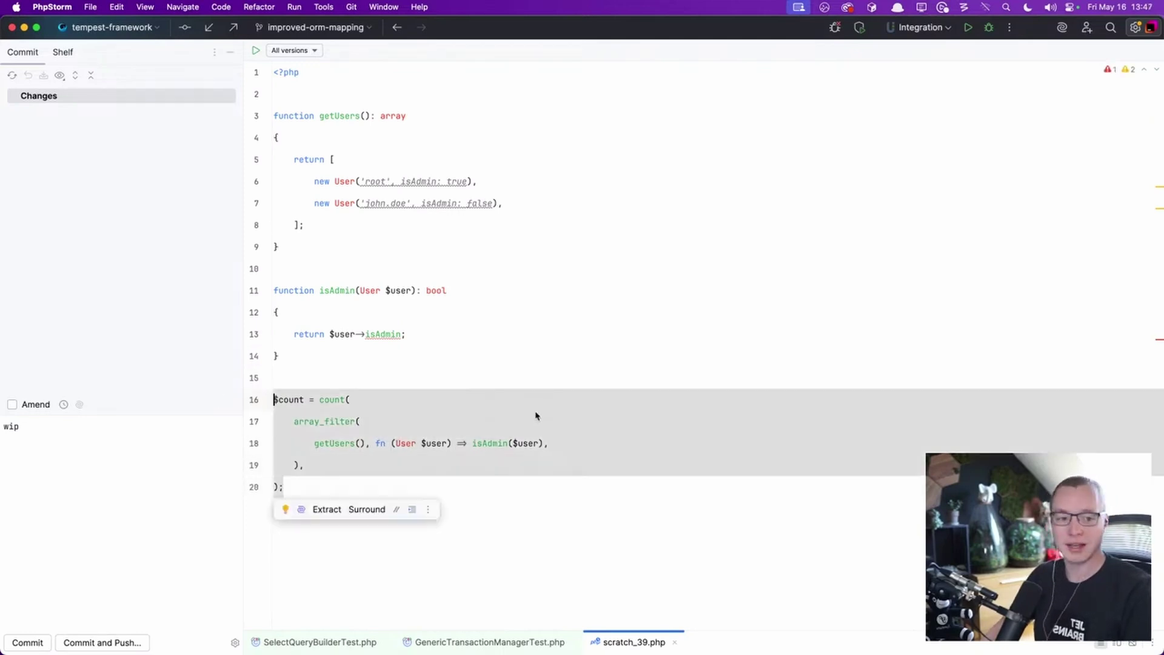
{"action": "left_click", "coordinate": [591, 452]}
{"action": "key", "text": "ctrl+grave"}
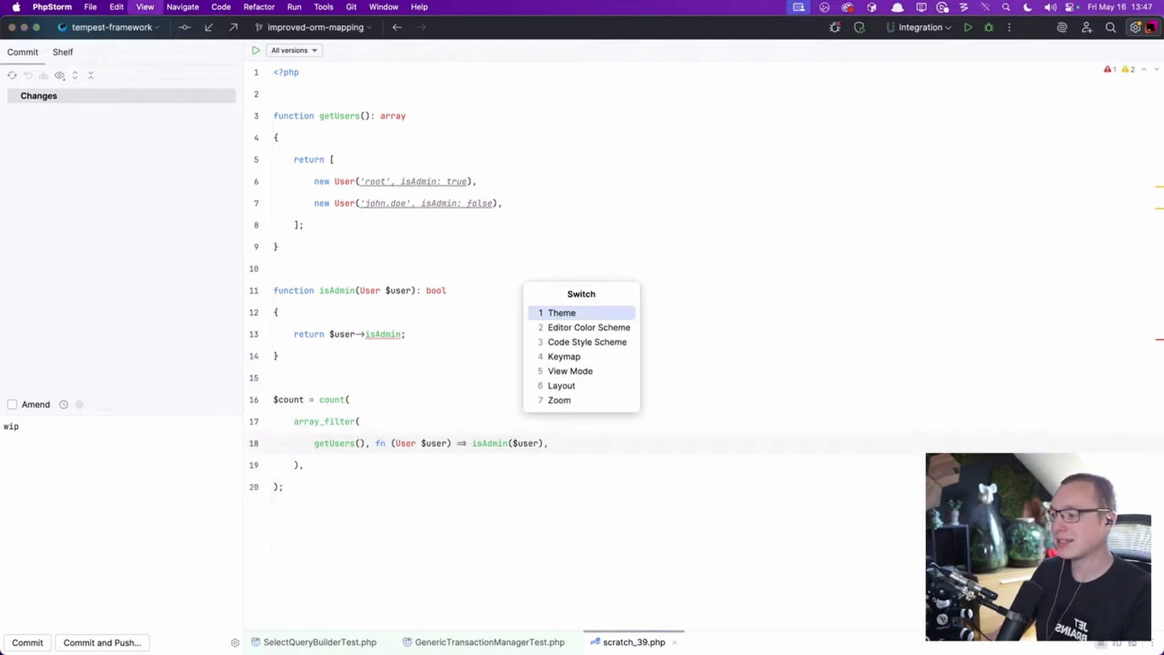
{"action": "key", "text": "7"}
{"action": "key", "text": "Down"}
{"action": "key", "text": "Down"}
{"action": "key", "text": "Return"}
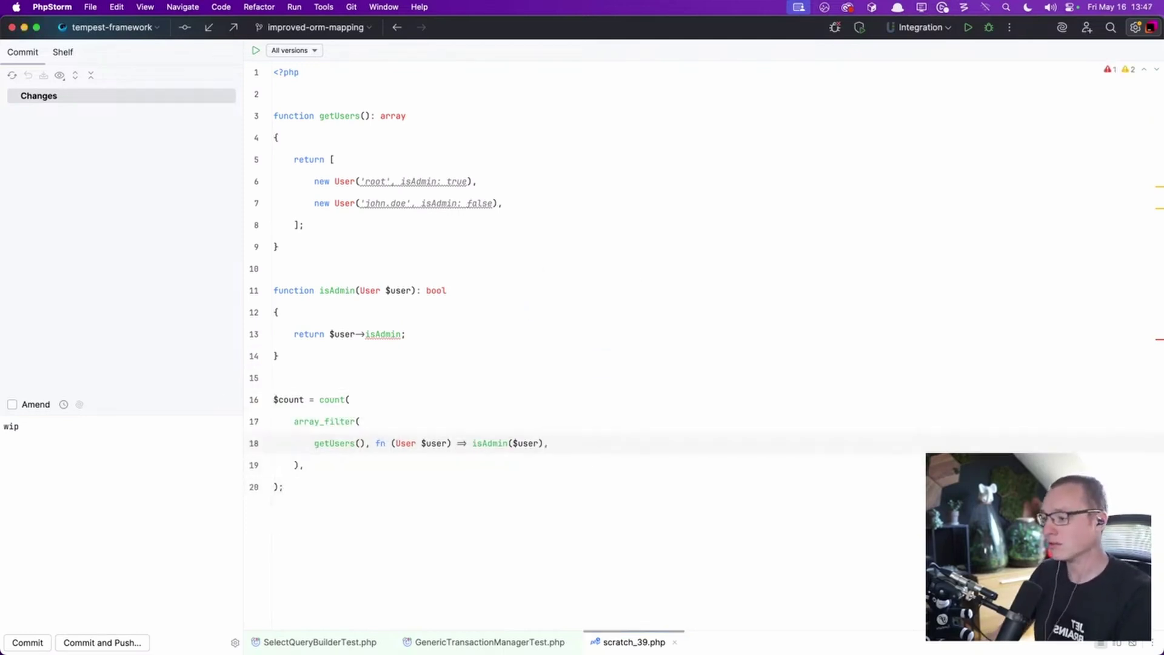
- Put the fn (User $user) => isAdmin($user) callback on its own line below getUsers() in the array_filter call
{"action": "left_click", "coordinate": [350, 442]}
{"action": "key", "text": "alt+Up"}
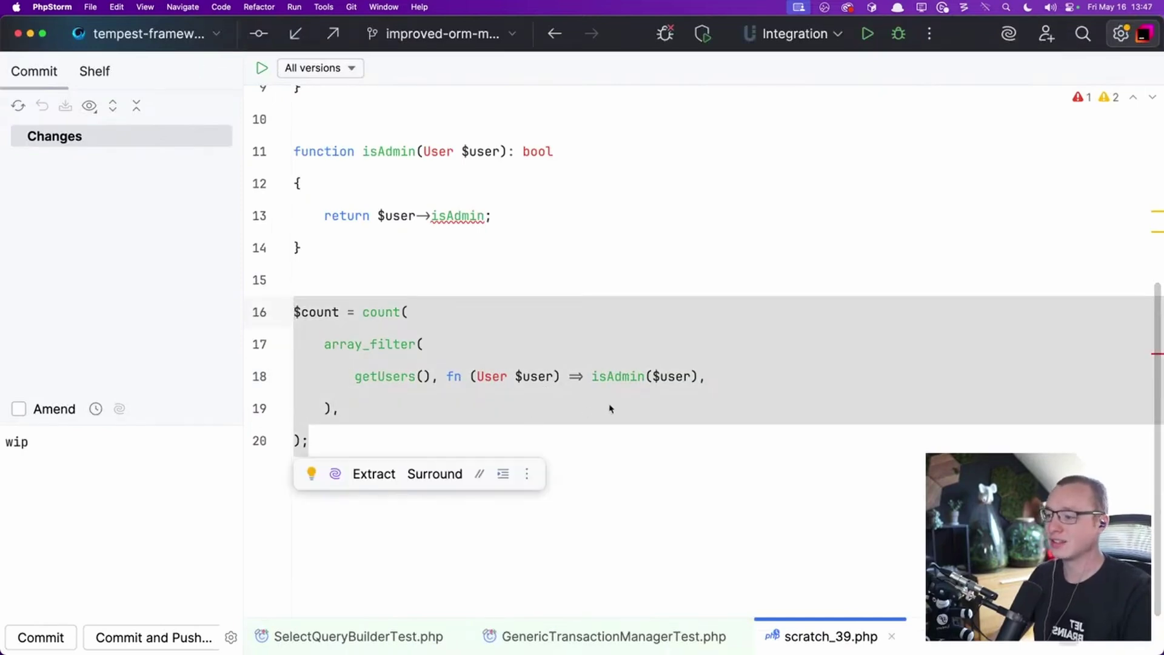
{"action": "left_click", "coordinate": [572, 385]}
{"action": "mouse_move", "coordinate": [573, 386]}
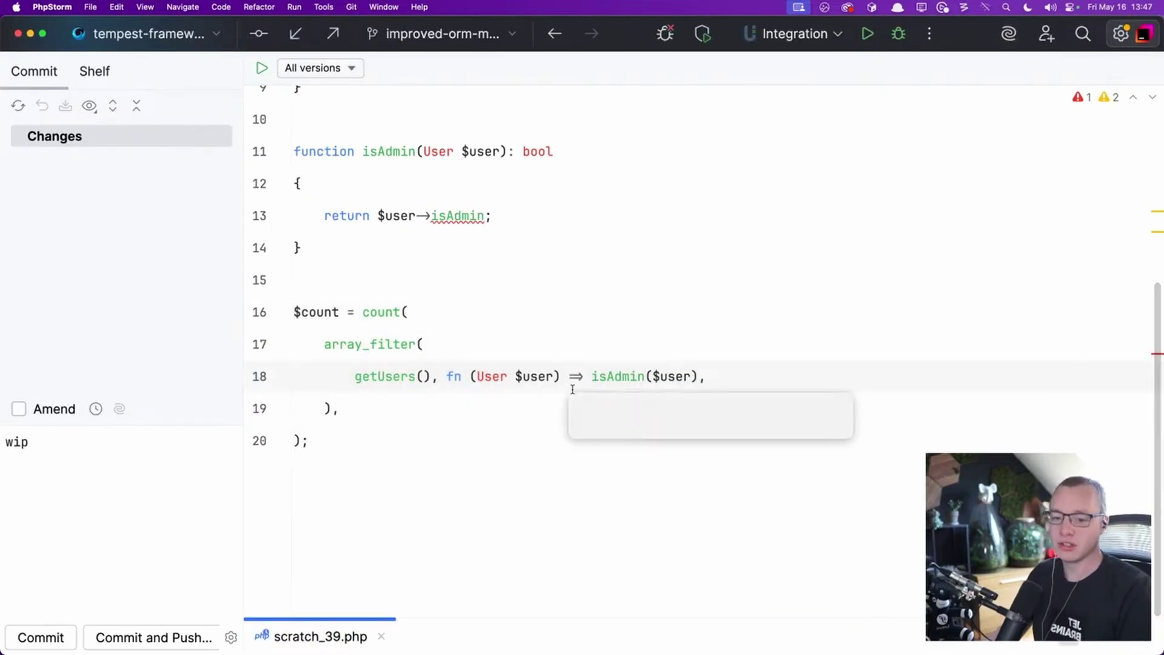
{"action": "left_click_drag", "start_coordinate": [779, 380], "coordinate": [453, 379]}
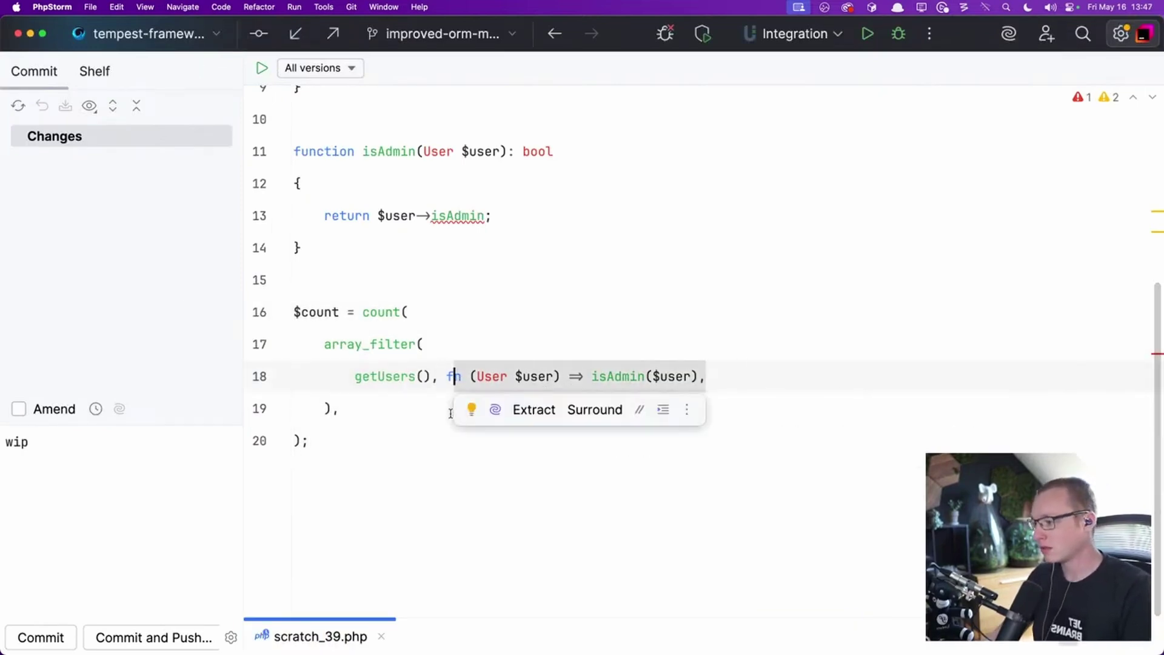
{"action": "left_click", "coordinate": [449, 410]}
{"action": "left_click", "coordinate": [446, 376]}
{"action": "key", "text": "Return"}
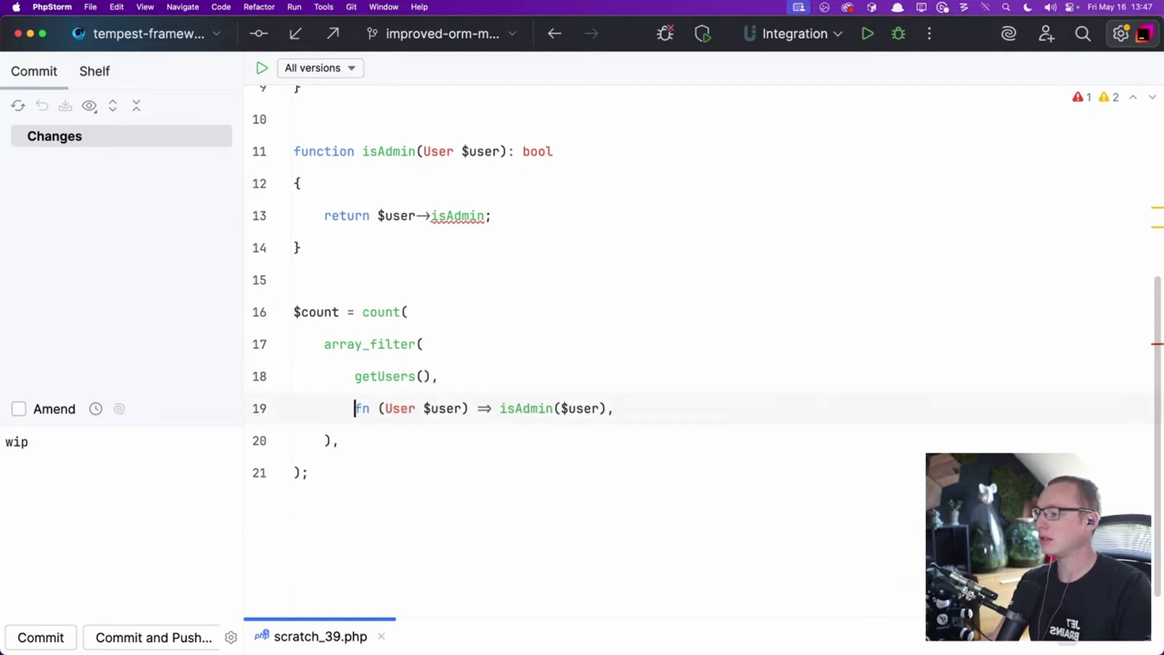
- Trace the nested call from the inside out, highlighting getUsers(), the whole array_filter call and count(
{"action": "left_click_drag", "start_coordinate": [345, 378], "coordinate": [424, 376]}
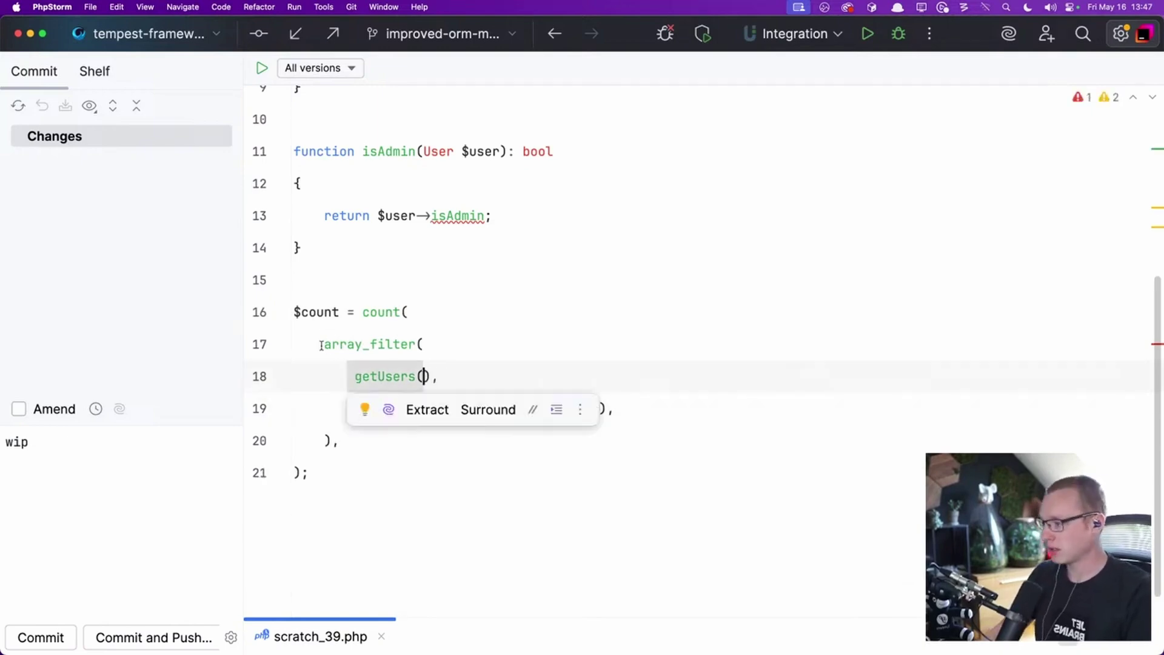
{"action": "left_click_drag", "start_coordinate": [322, 345], "coordinate": [422, 347]}
{"action": "left_click_drag", "start_coordinate": [319, 340], "coordinate": [337, 440]}
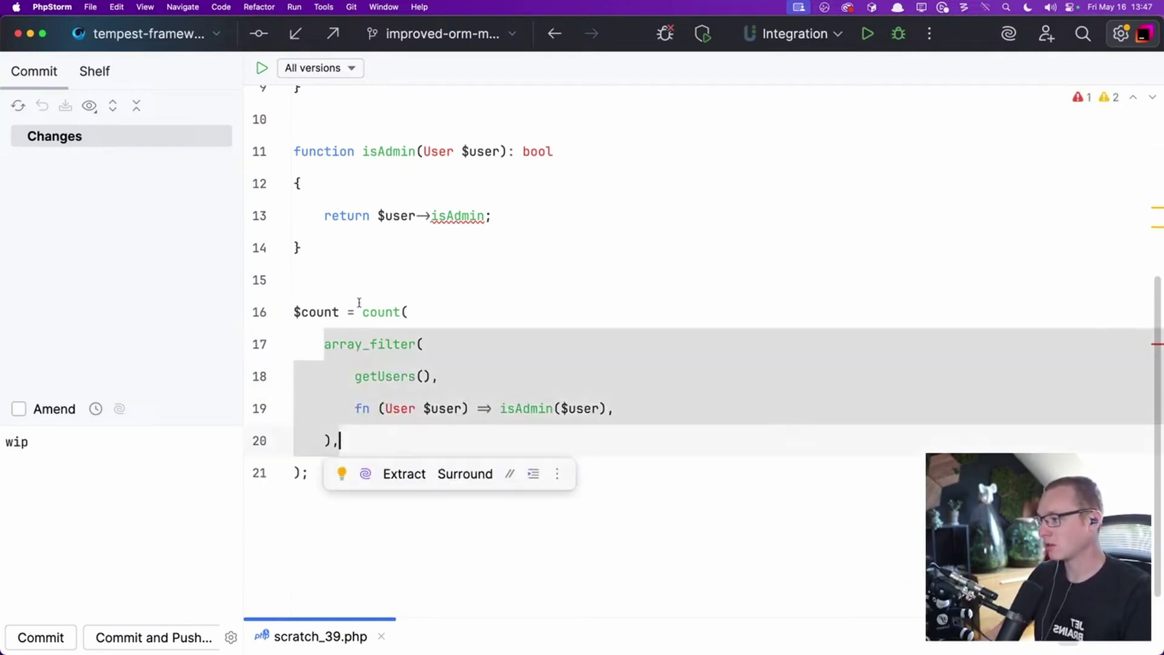
{"action": "left_click_drag", "start_coordinate": [361, 311], "coordinate": [427, 316]}
{"action": "left_click", "coordinate": [492, 304]}
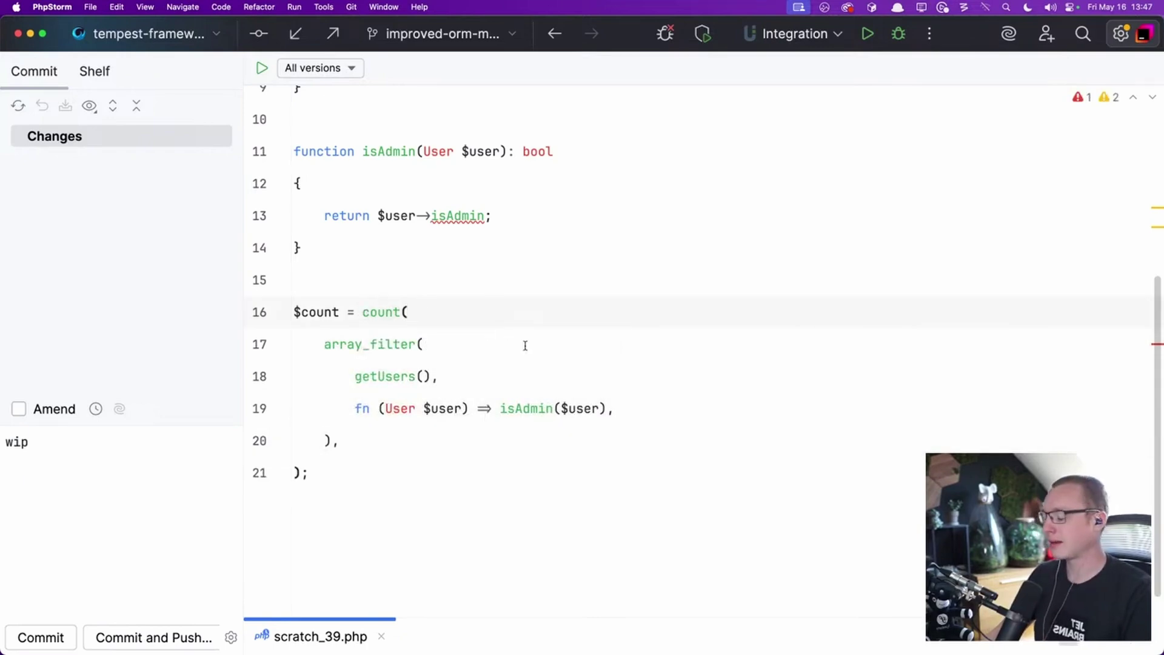
- Switch to the RFC in Chrome and highlight the new-syntax pipe chain from getUsers() to count(...), comparing it with the nested PhpStorm code
{"action": "key", "text": "super+Tab"}
{"action": "scroll", "coordinate": [410, 429], "scroll_direction": "down", "scroll_amount": 3}
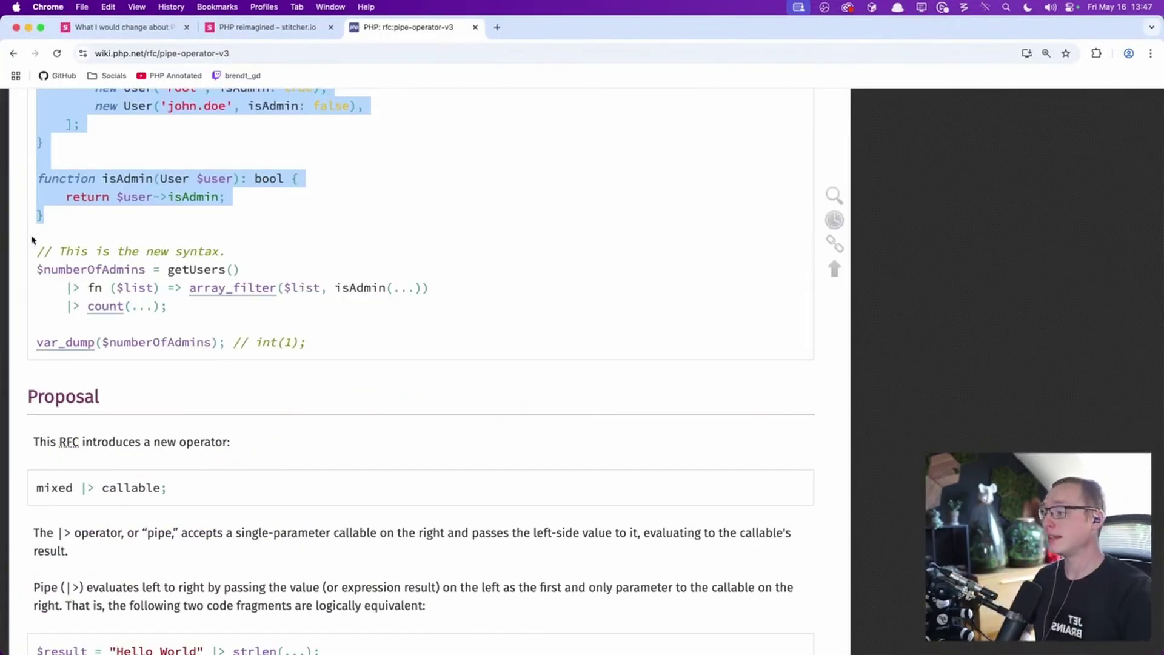
{"action": "key", "text": "super+Tab"}
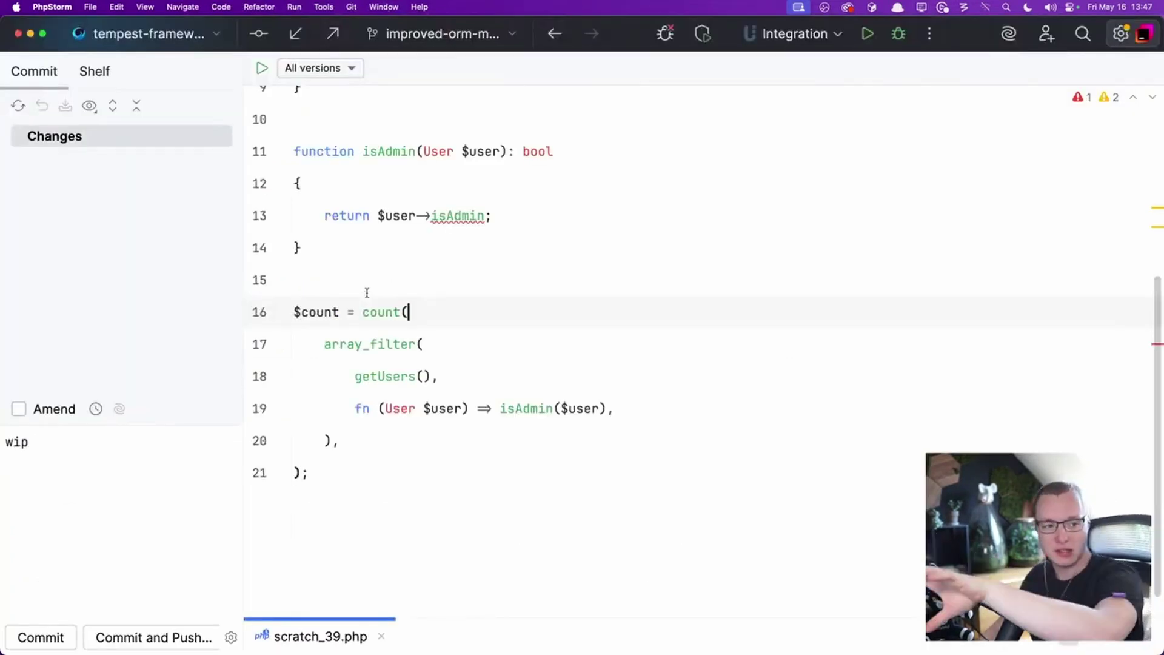
{"action": "key", "text": "super+Tab"}
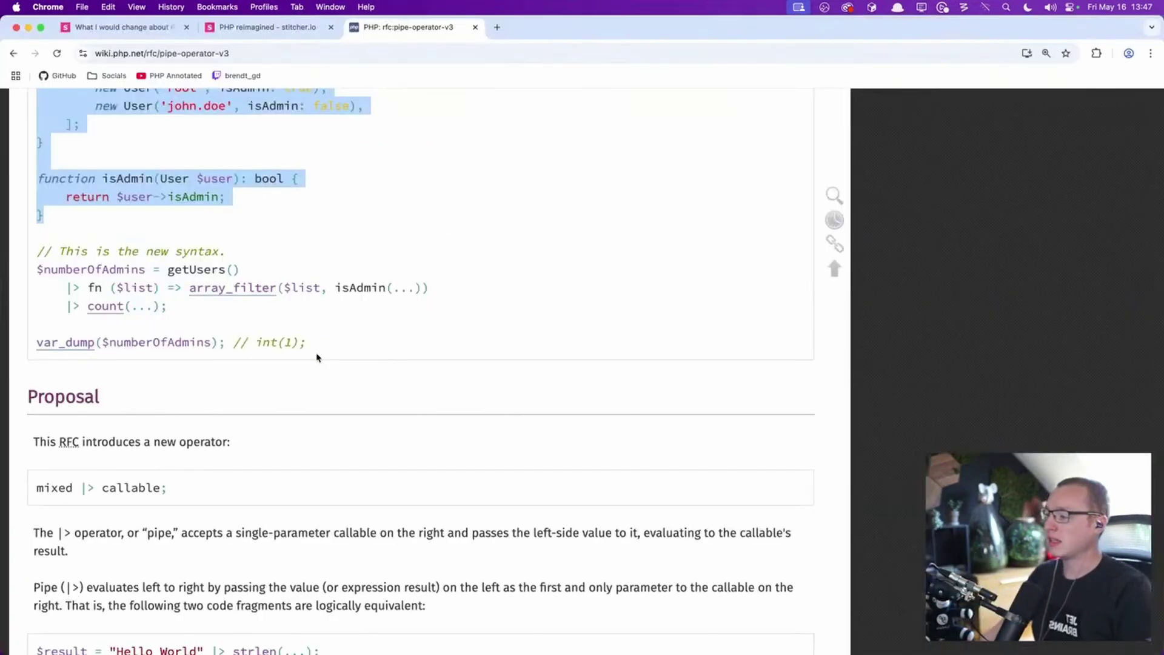
{"action": "left_click_drag", "start_coordinate": [208, 327], "coordinate": [185, 303]}
{"action": "left_click", "coordinate": [169, 269]}
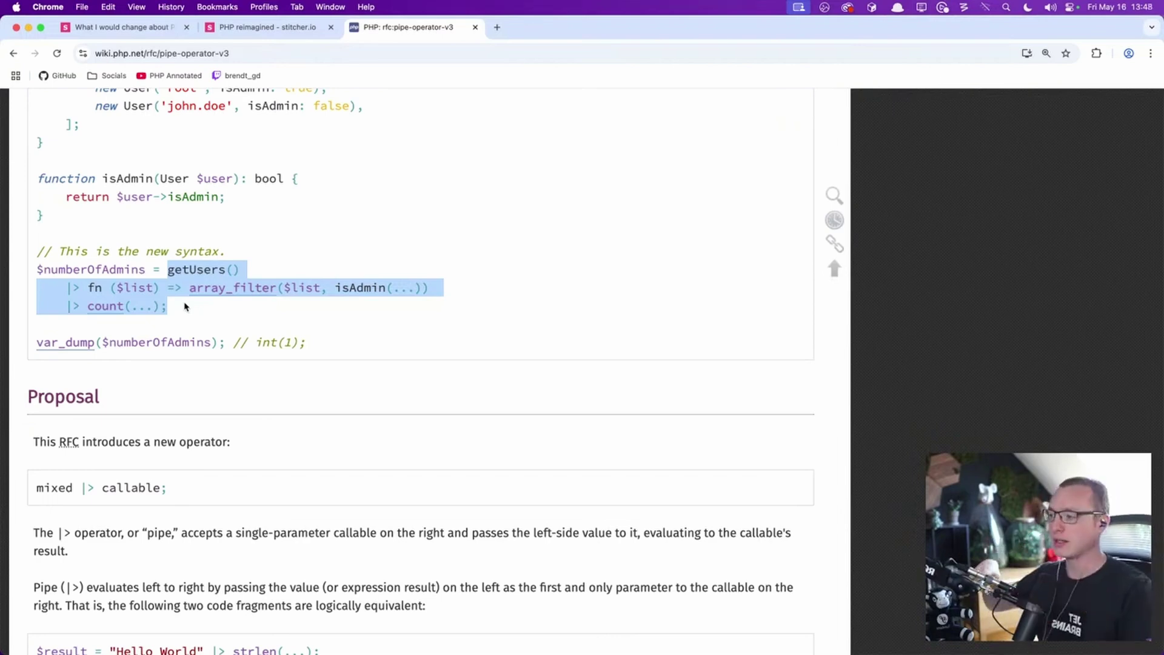
{"action": "left_click", "coordinate": [184, 306]}
- Switch to PhpStorm and examine the nested code from the outside in, highlighting count(, array_filter( and the lines they enclose
{"action": "key", "text": "super+Tab"}
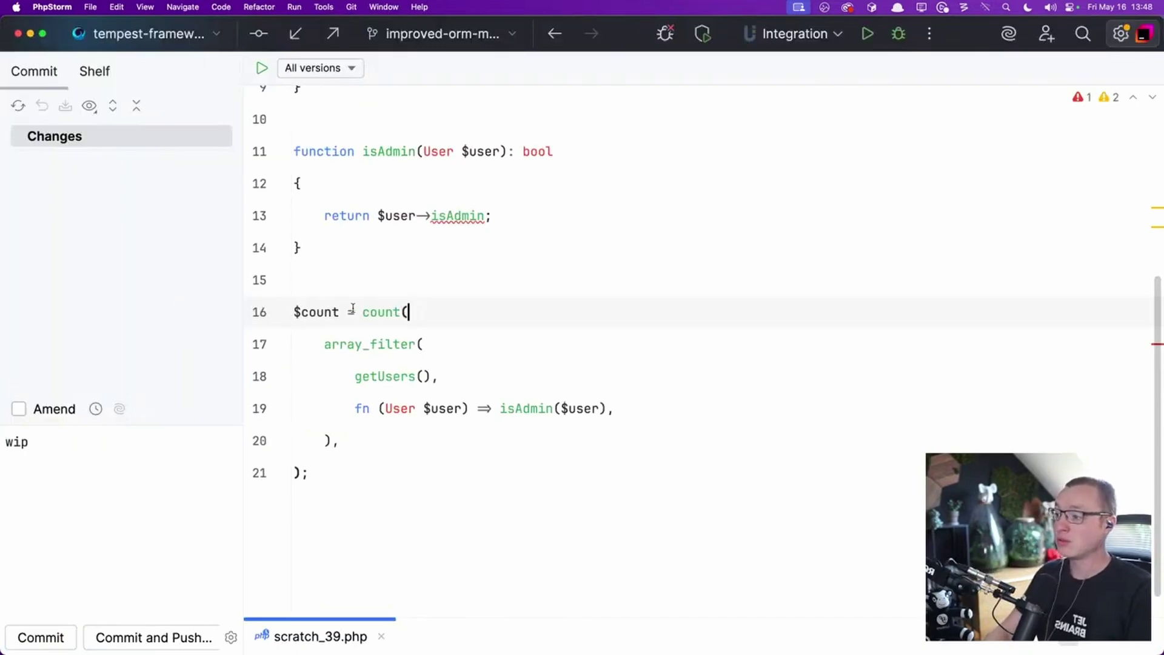
{"action": "left_click_drag", "start_coordinate": [361, 310], "coordinate": [445, 306]}
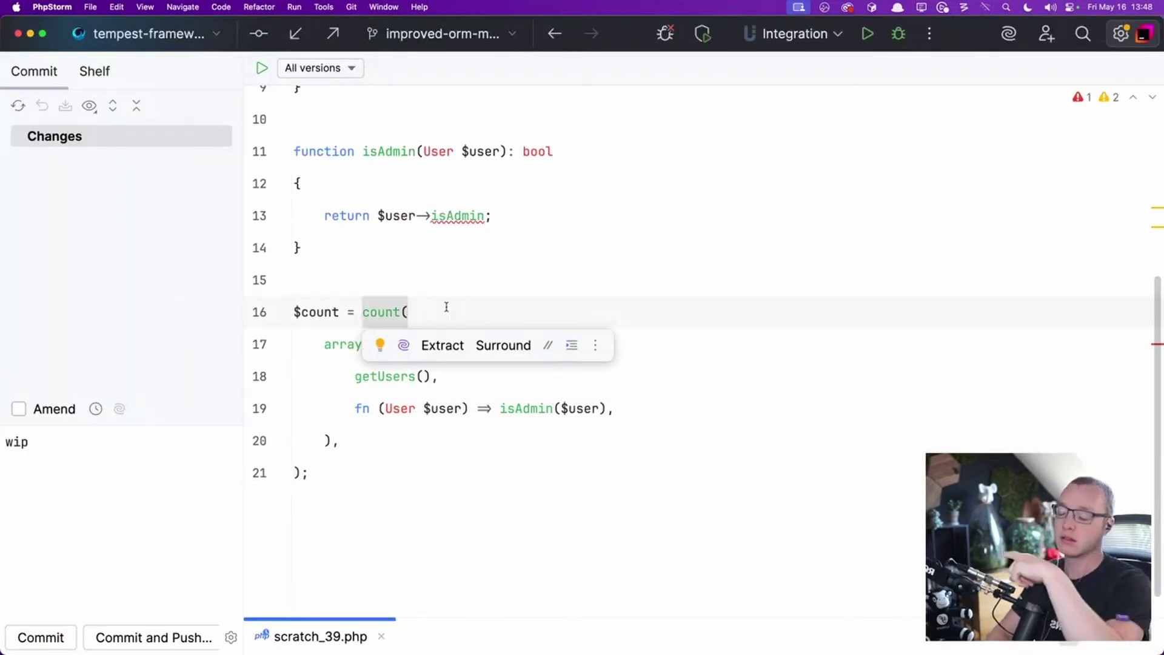
{"action": "left_click", "coordinate": [446, 307]}
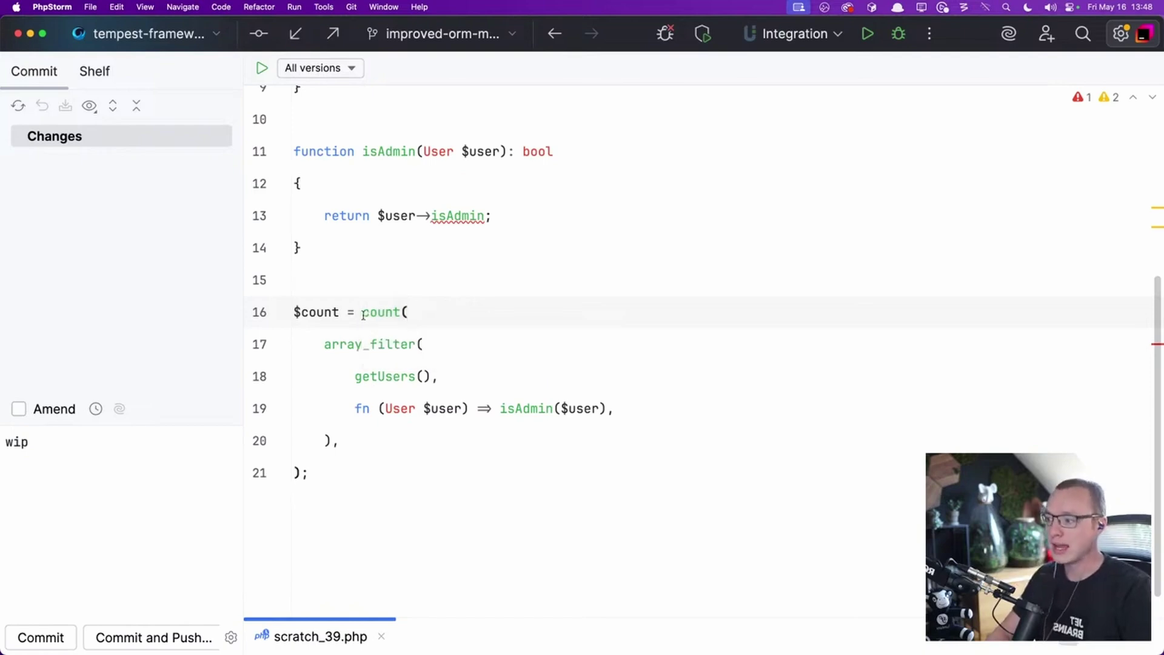
{"action": "left_click_drag", "start_coordinate": [363, 315], "coordinate": [535, 312]}
{"action": "mouse_move", "coordinate": [311, 344]}
{"action": "left_mouse_down"}
{"action": "mouse_move", "coordinate": [502, 341]}
{"action": "mouse_move", "coordinate": [331, 352]}
{"action": "left_mouse_up"}
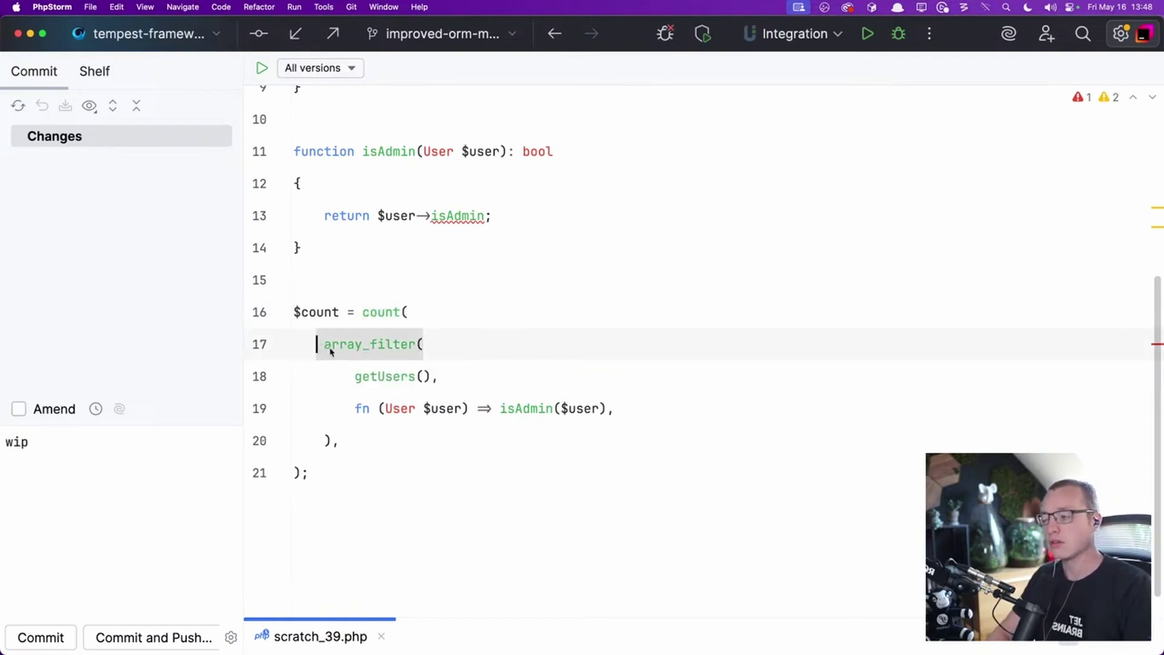
{"action": "left_click_drag", "start_coordinate": [435, 344], "coordinate": [323, 344]}
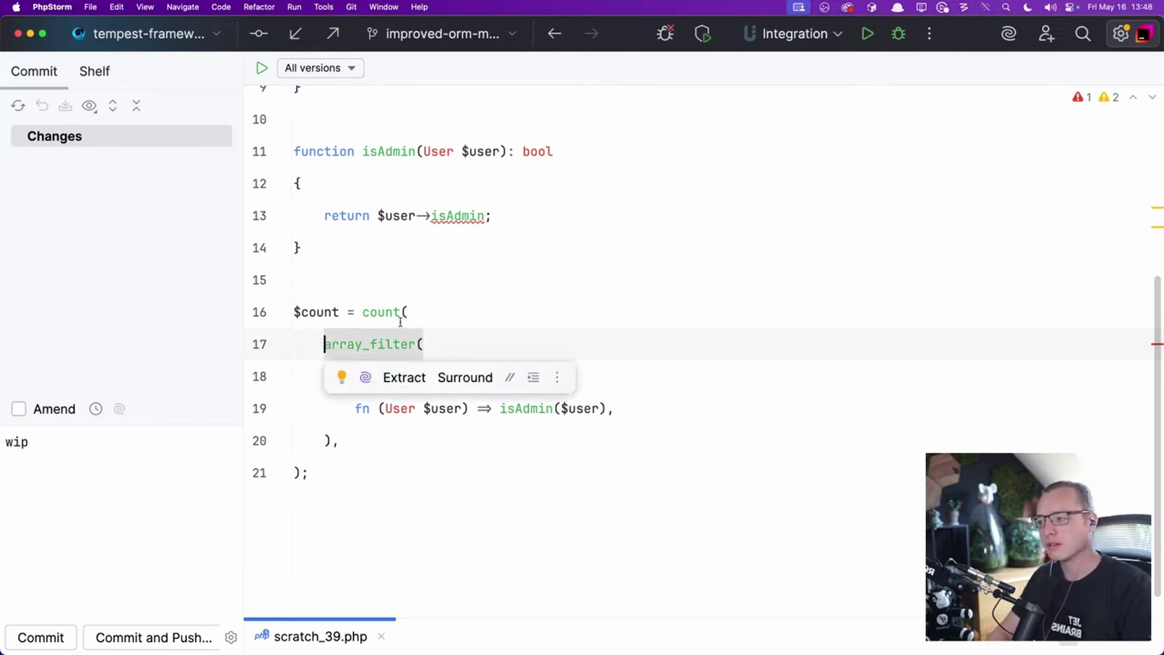
{"action": "left_click_drag", "start_coordinate": [410, 314], "coordinate": [400, 434]}
{"action": "left_click", "coordinate": [510, 320]}
{"action": "left_click", "coordinate": [402, 474]}
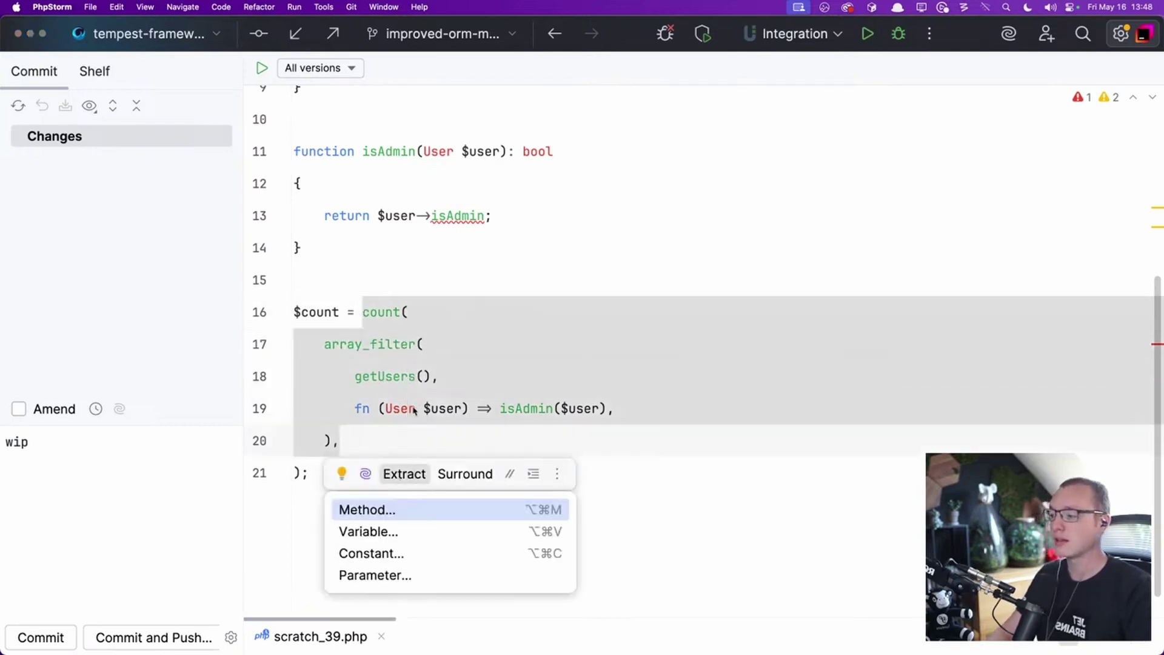
{"action": "left_click", "coordinate": [416, 408]}
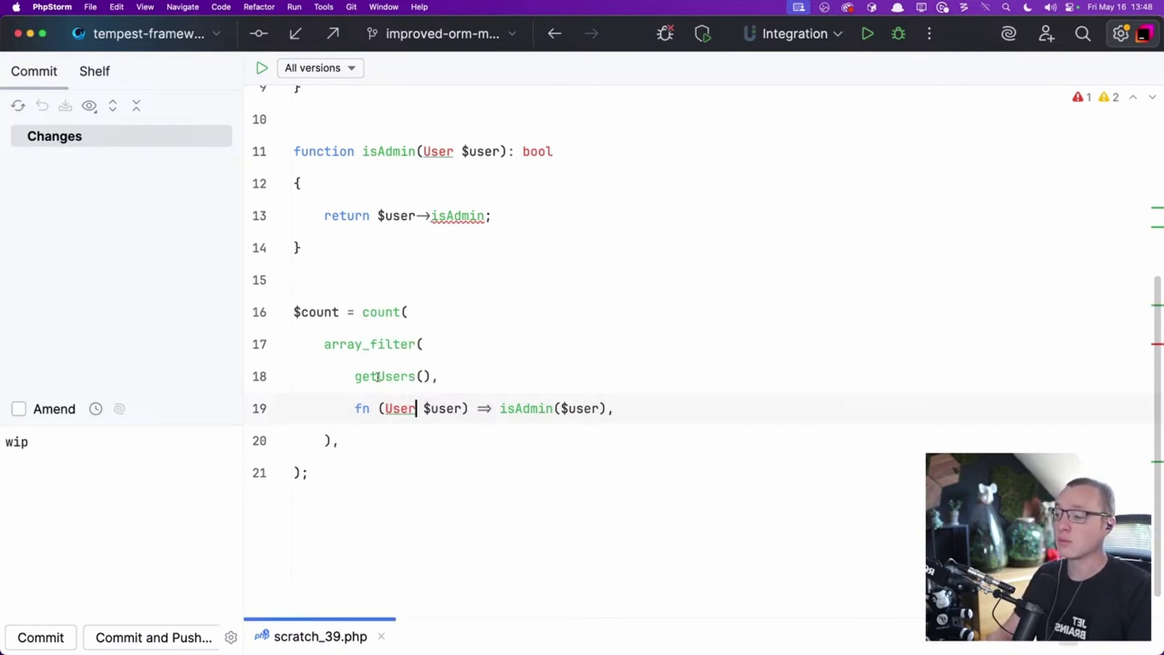
- Highlight getUsers(), array_filter( and count( in their order of execution in the $count statement
{"action": "left_click_drag", "start_coordinate": [362, 375], "coordinate": [438, 376]}
{"action": "left_click", "coordinate": [349, 376]}
{"action": "left_click_drag", "start_coordinate": [324, 343], "coordinate": [528, 356]}
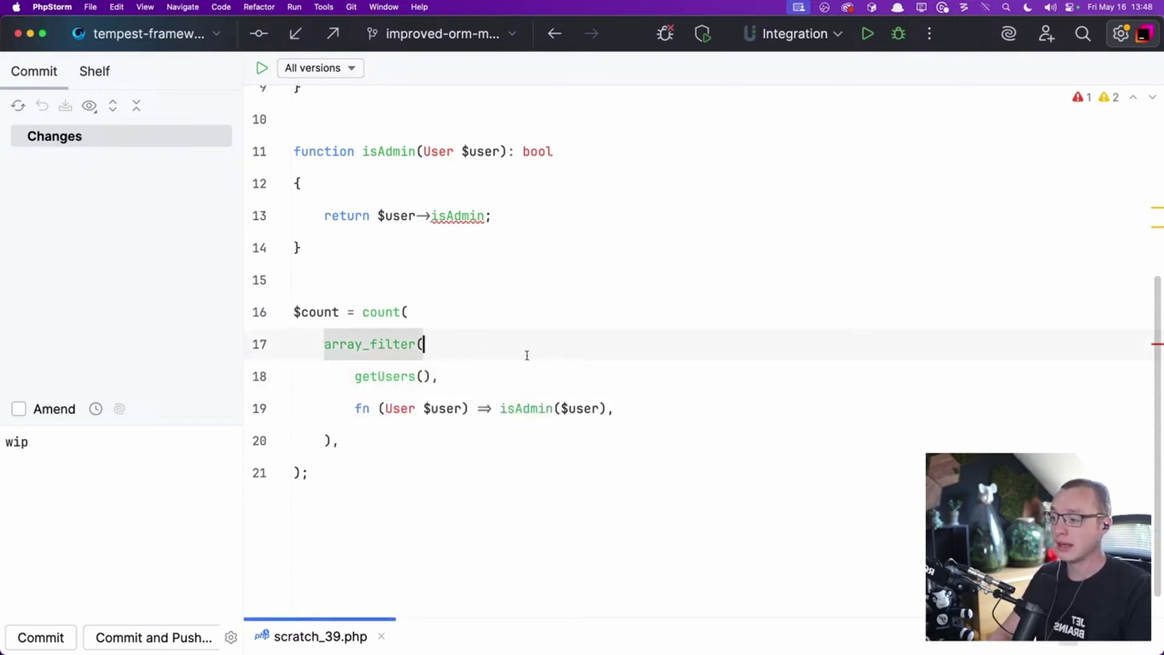
{"action": "left_click_drag", "start_coordinate": [361, 312], "coordinate": [826, 323]}
{"action": "left_click", "coordinate": [493, 322]}
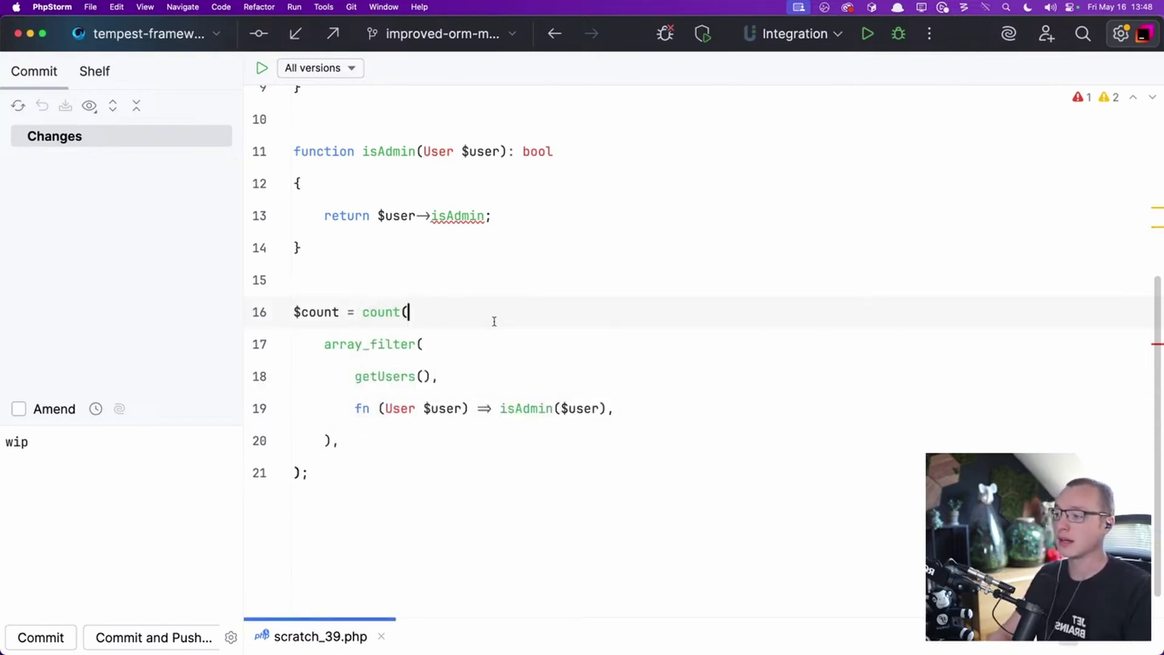
- Switch to the RFC in Chrome and highlight the whole pipe chain and its getUsers(), array_filter and count(...) stages one by one
{"action": "key", "text": "super+Tab"}
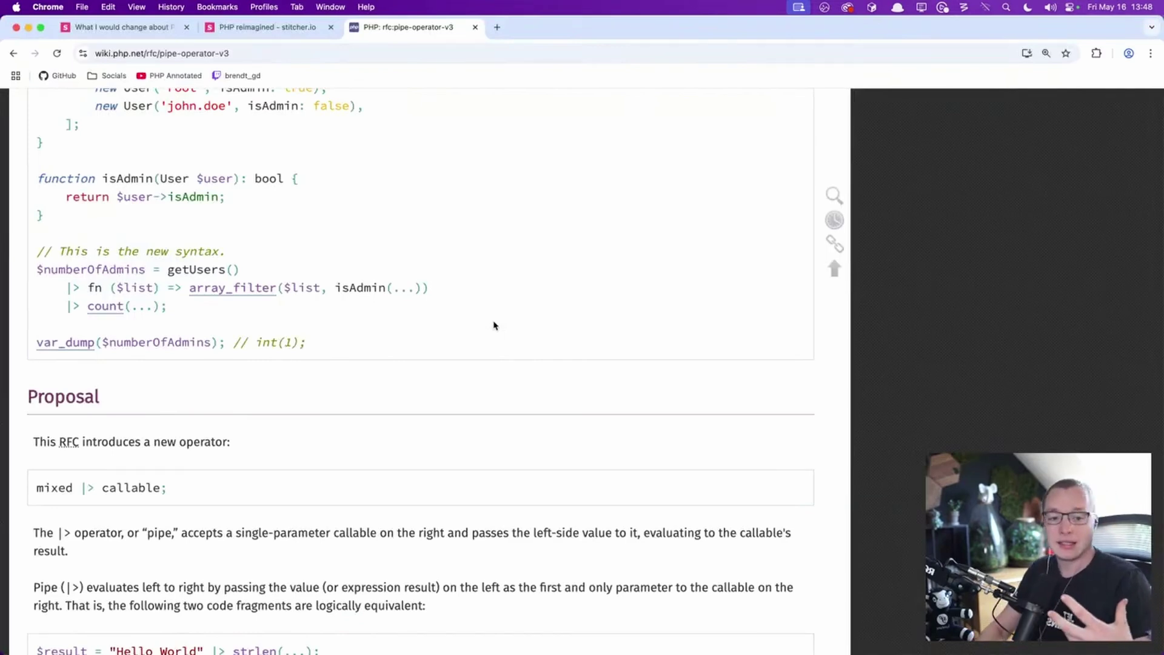
{"action": "key", "text": "super+Tab"}
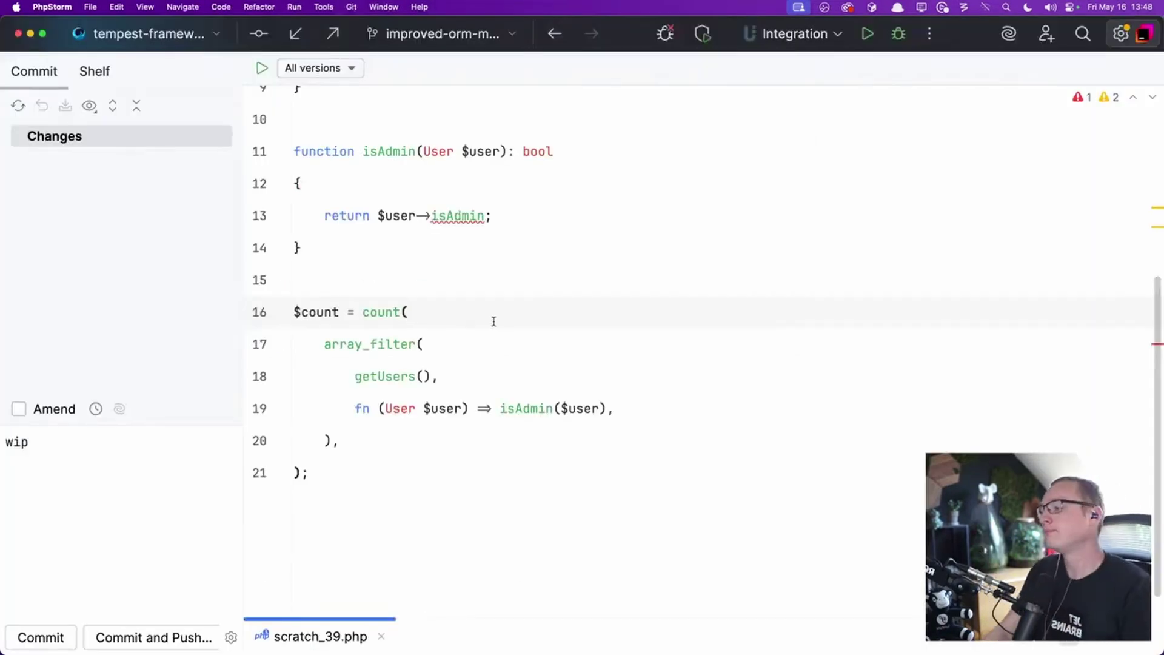
{"action": "key", "text": "super+Tab"}
{"action": "left_click_drag", "start_coordinate": [169, 269], "coordinate": [182, 306]}
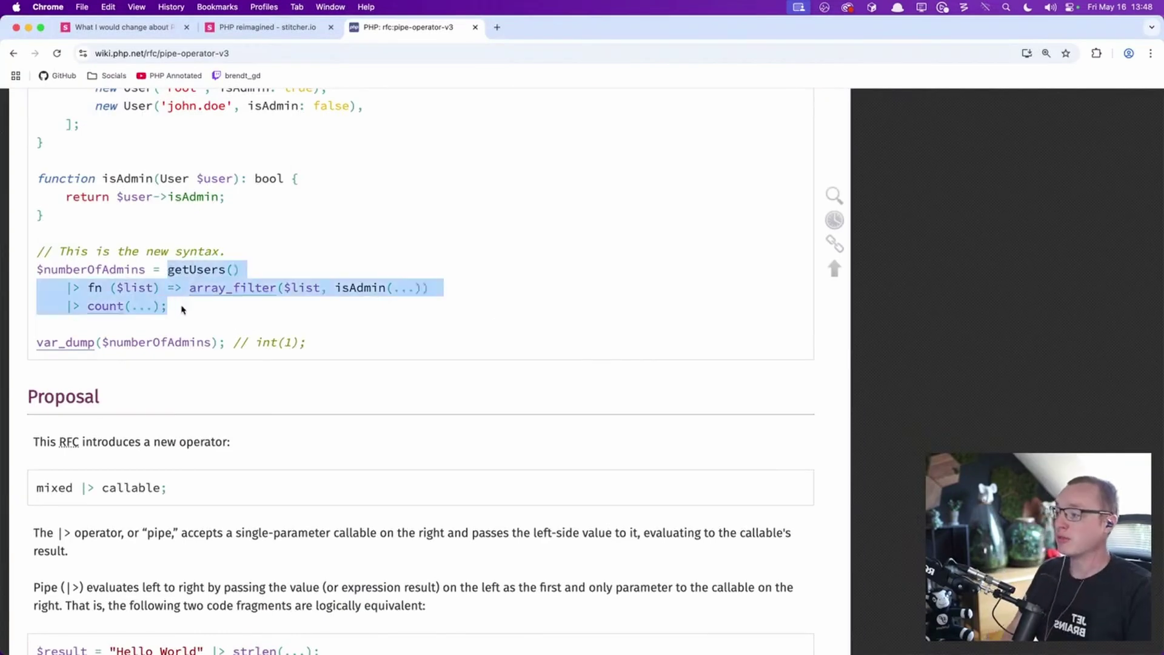
{"action": "left_click", "coordinate": [170, 270]}
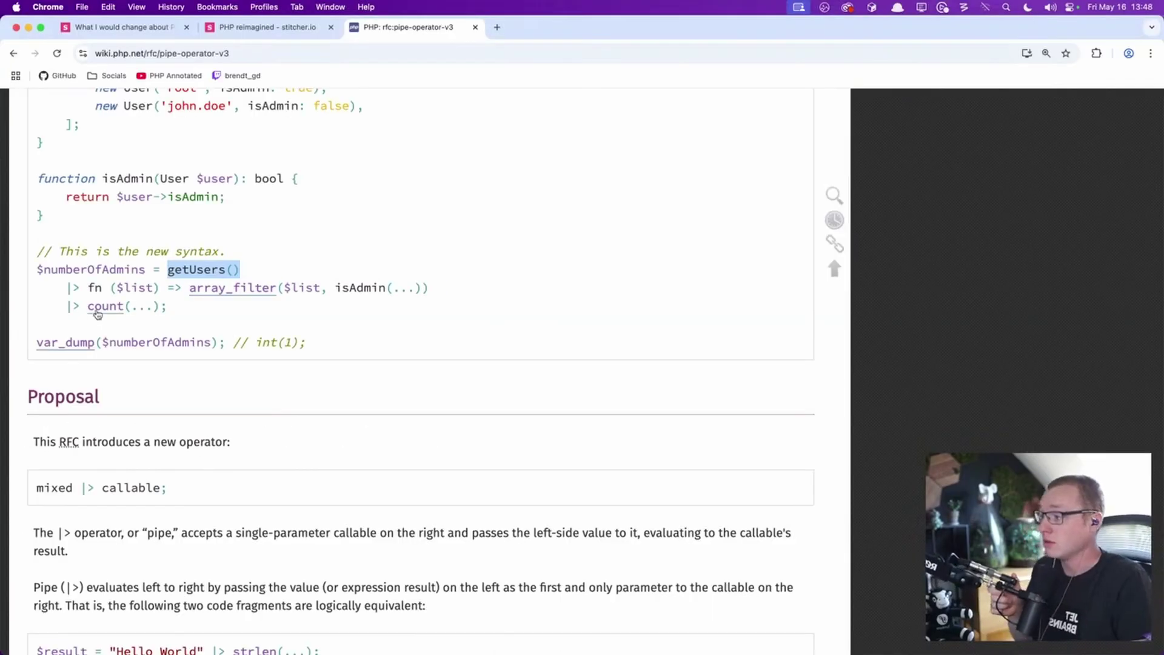
{"action": "left_click_drag", "start_coordinate": [81, 287], "coordinate": [434, 288]}
{"action": "left_click_drag", "start_coordinate": [77, 305], "coordinate": [356, 304]}
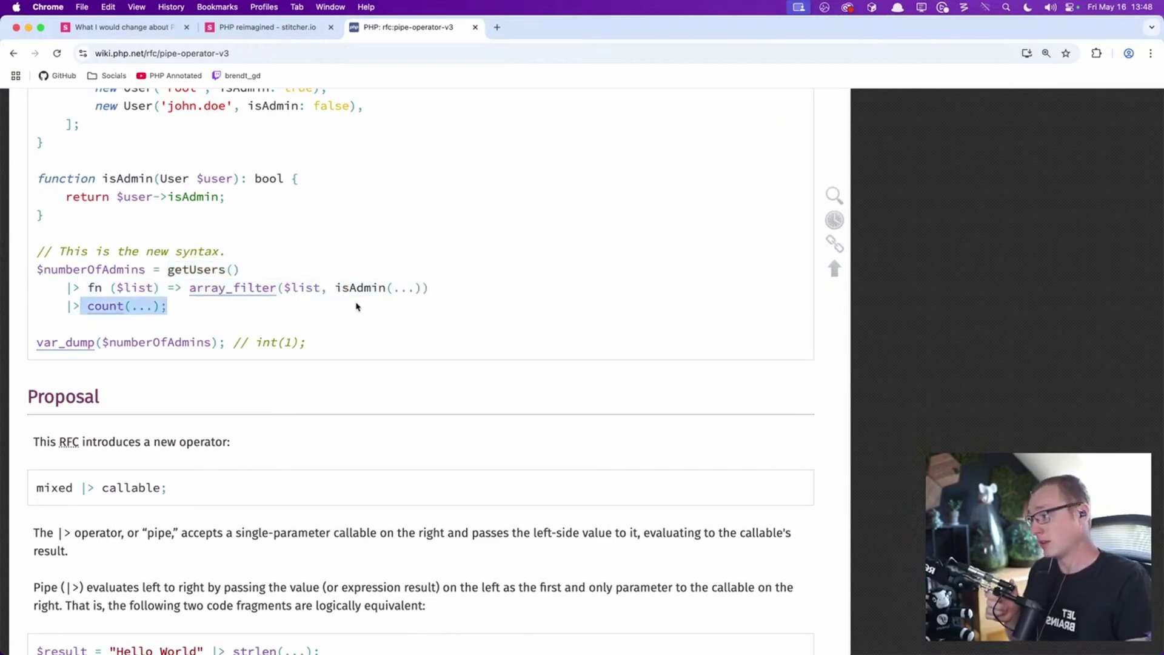
{"action": "left_click", "coordinate": [355, 304]}
{"action": "scroll", "coordinate": [333, 367], "scroll_direction": "up", "scroll_amount": 2}
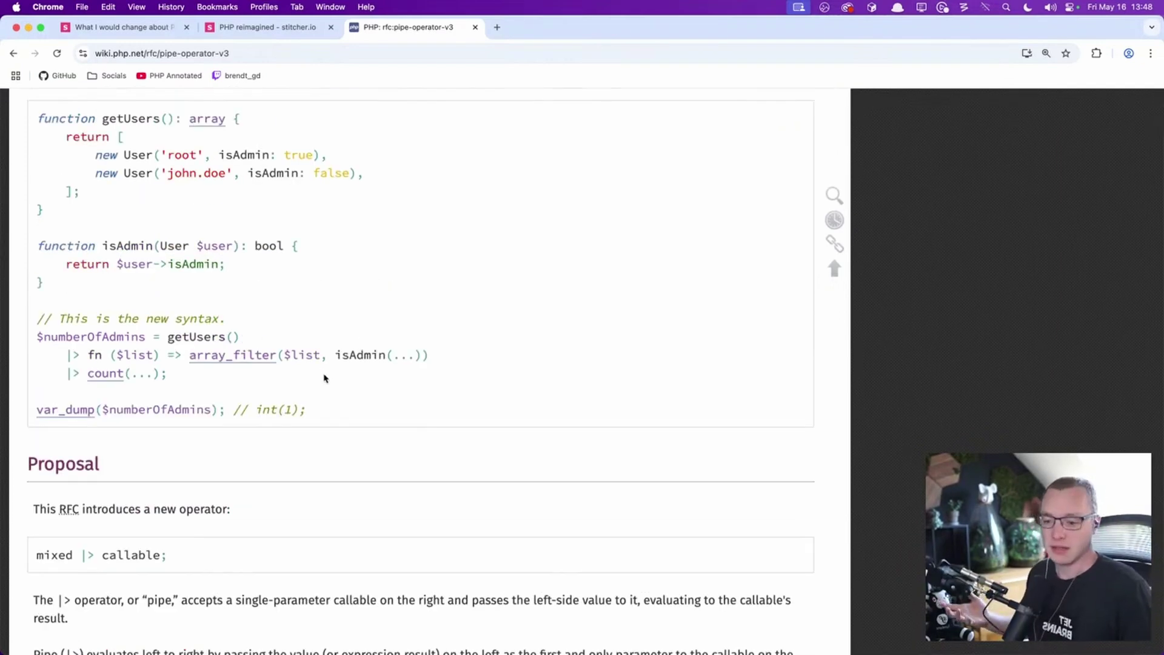